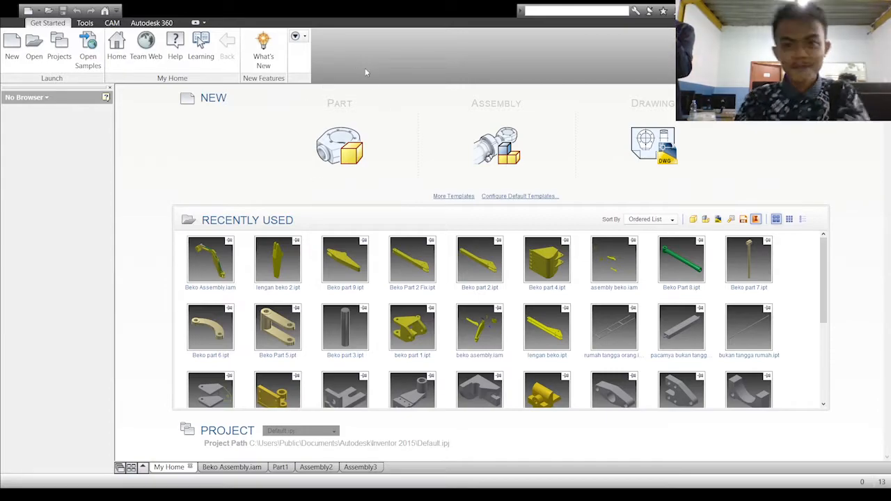
- Create a new assembly and place one grounded instance of beko part 1 at the origin
click(493, 144)
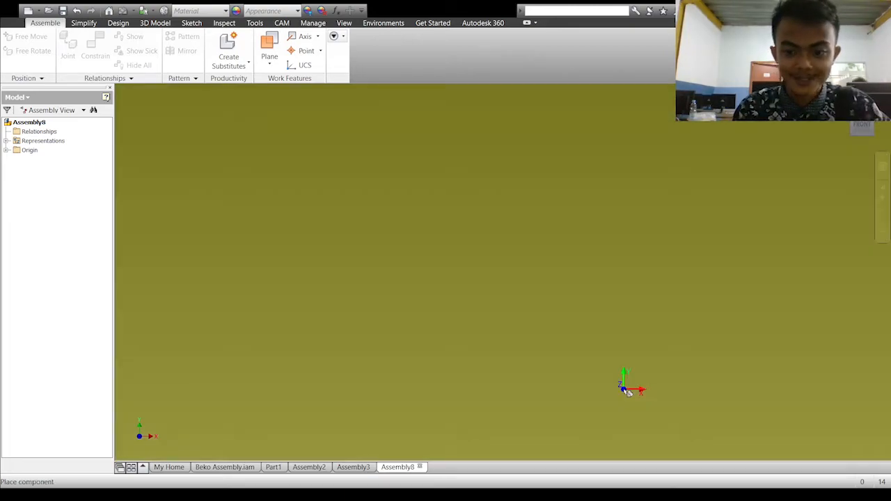
scroll(473, 280, up, 6)
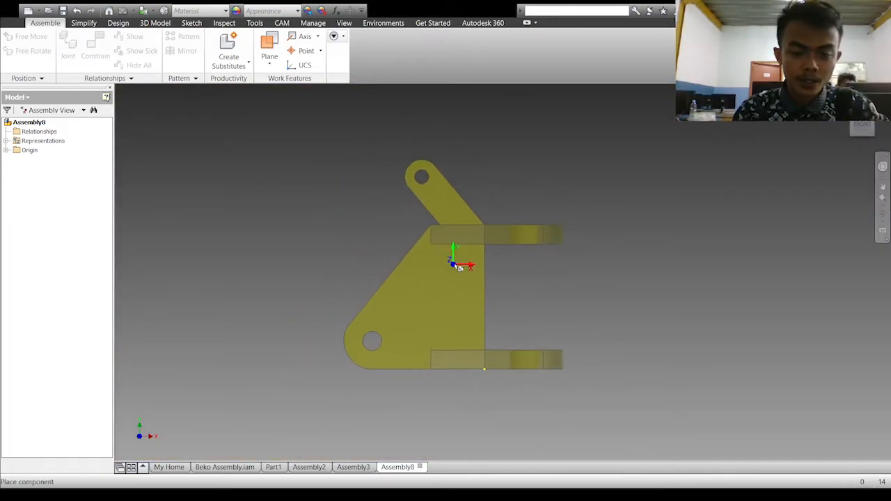
right_click(464, 259)
click(540, 275)
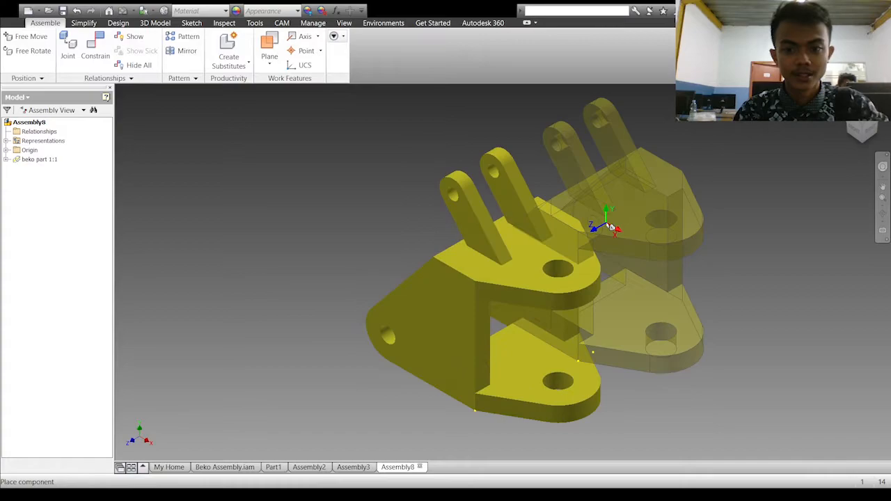
key(Escape)
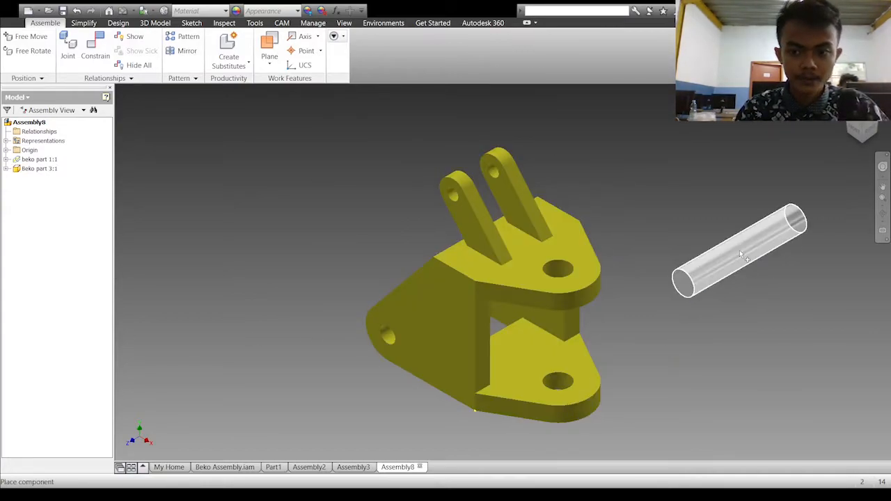
- Place Beko part 3 and joint the pin's end face to the large hole in the bracket's upper plate
click(740, 250)
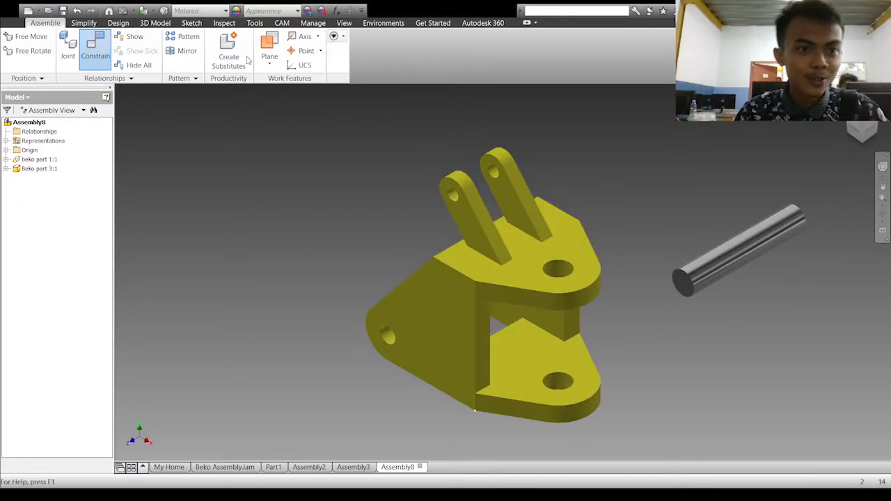
click(68, 49)
scroll(686, 289, down, 2)
scroll(684, 294, up, 5)
click(679, 296)
click(433, 253)
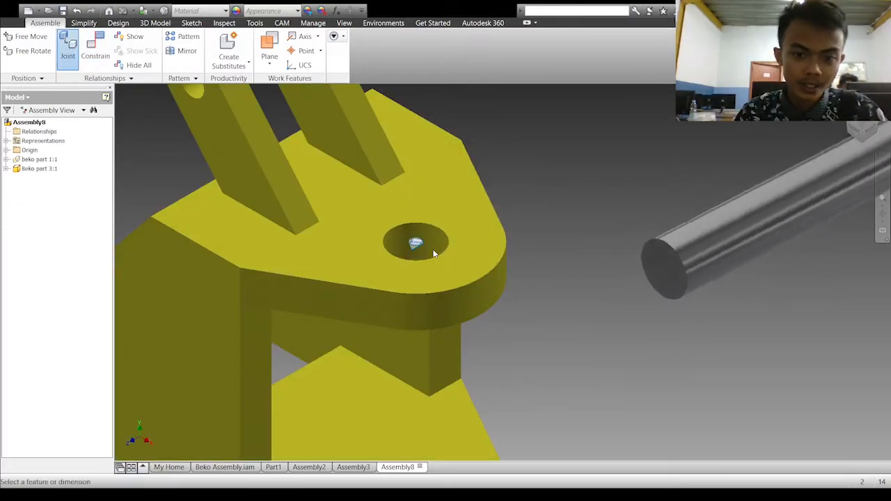
click(517, 140)
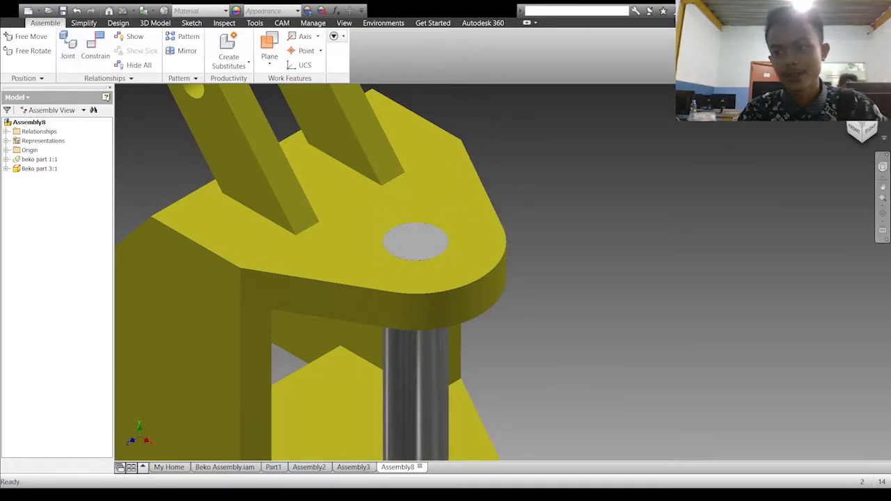
- Place one instance of lengan beko 2 and move the arm clear of the bracket
click(841, 97)
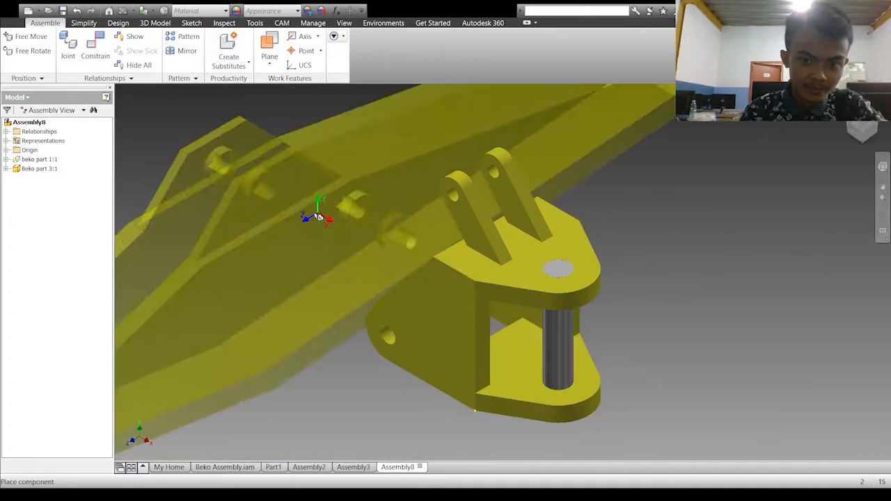
click(403, 266)
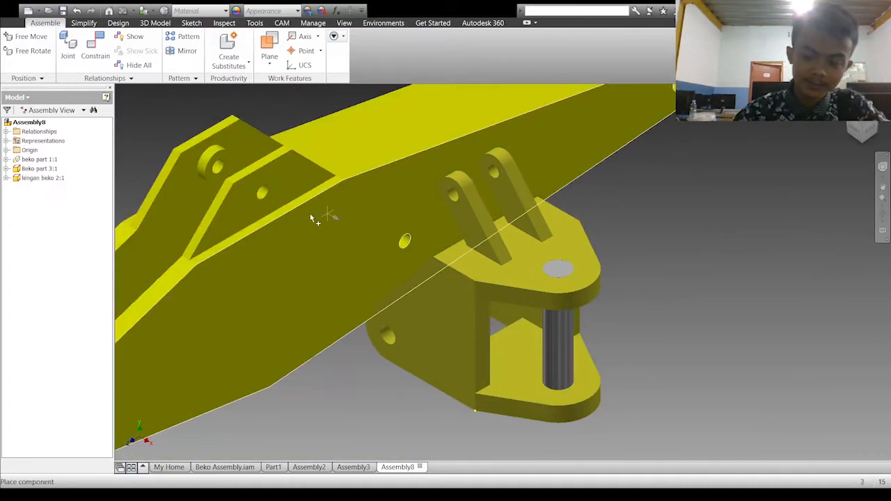
scroll(497, 222, down, 3)
drag(497, 222, 744, 225)
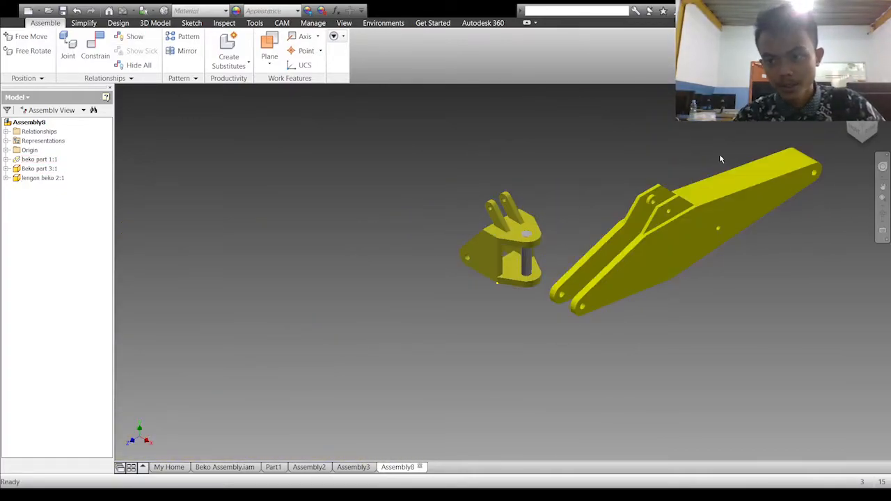
- Joint the hole at the narrow end of lengan beko 2 to the lower rear hole on the bracket's inner side wall
click(96, 48)
scroll(830, 199, up, 4)
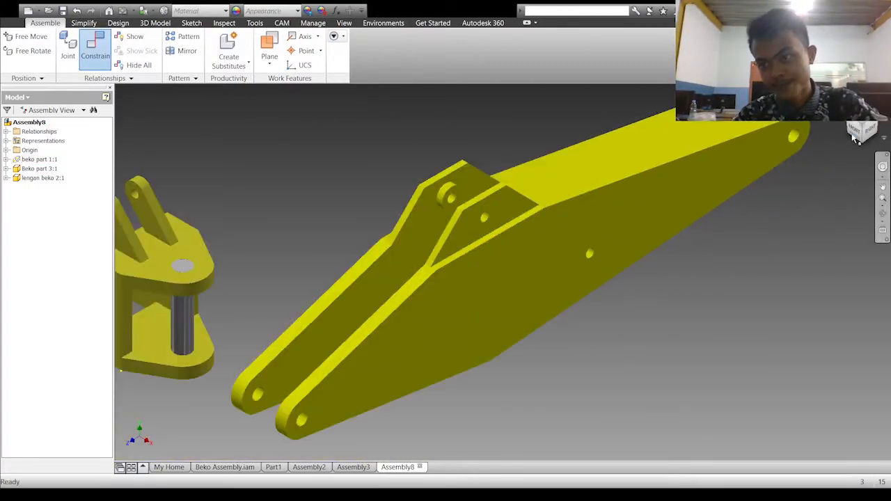
middle_drag(820, 195, 806, 218)
scroll(825, 150, up, 2)
middle_drag(824, 150, 674, 298)
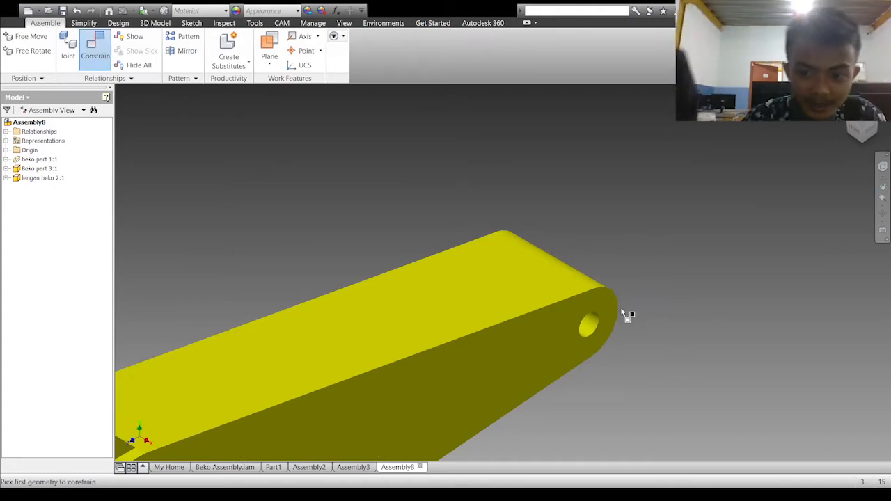
click(67, 48)
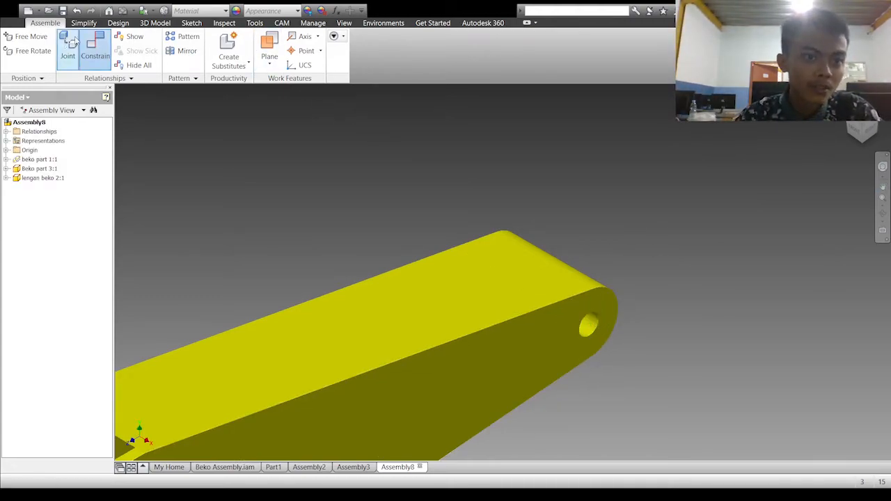
click(589, 326)
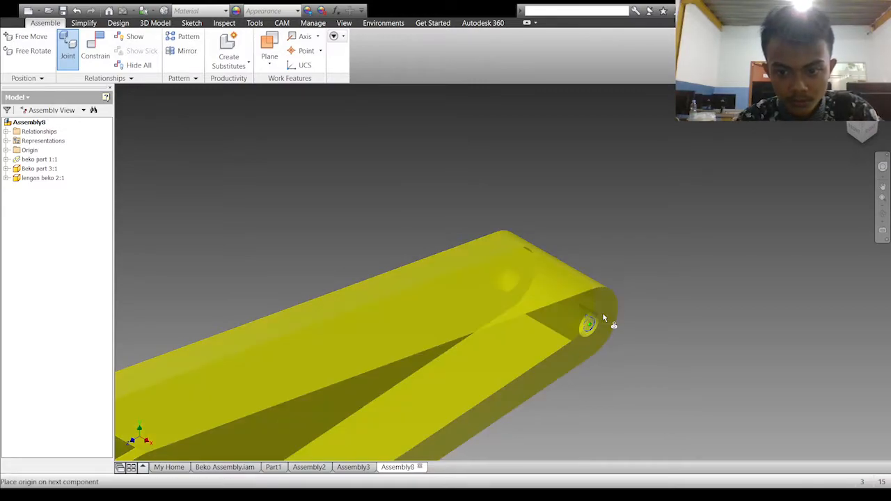
scroll(858, 250, down, 5)
click(850, 130)
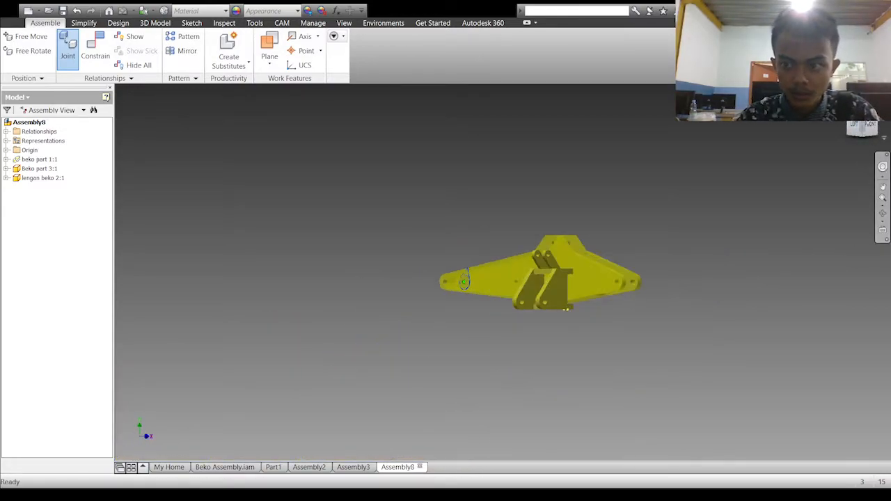
click(862, 115)
click(848, 120)
scroll(703, 208, up, 6)
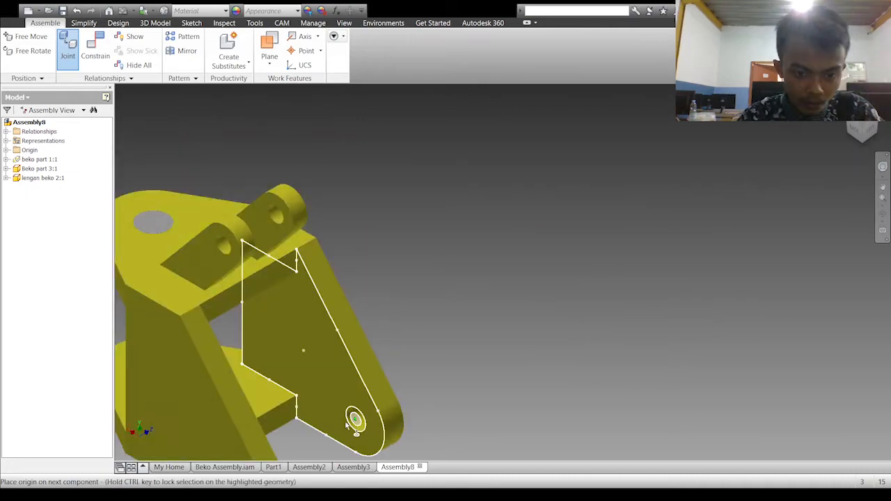
click(355, 419)
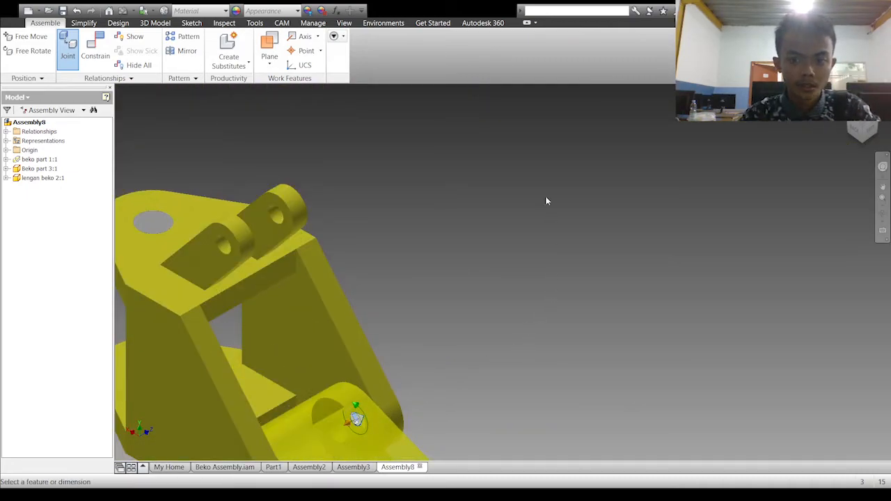
click(741, 162)
- Swing the arm about its joint on the bracket into a steep, raised position
click(842, 103)
drag(517, 255, 497, 204)
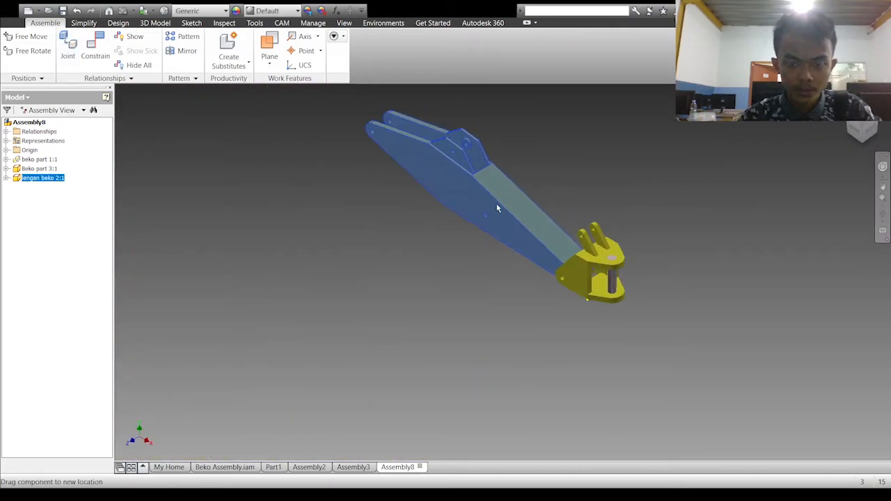
click(883, 214)
drag(582, 213, 663, 226)
key(Escape)
click(841, 103)
drag(492, 281, 587, 209)
- Place one instance each of Beko Part 8 and Beko part 7 in the free space beside the arm
scroll(586, 209, down, 3)
click(883, 187)
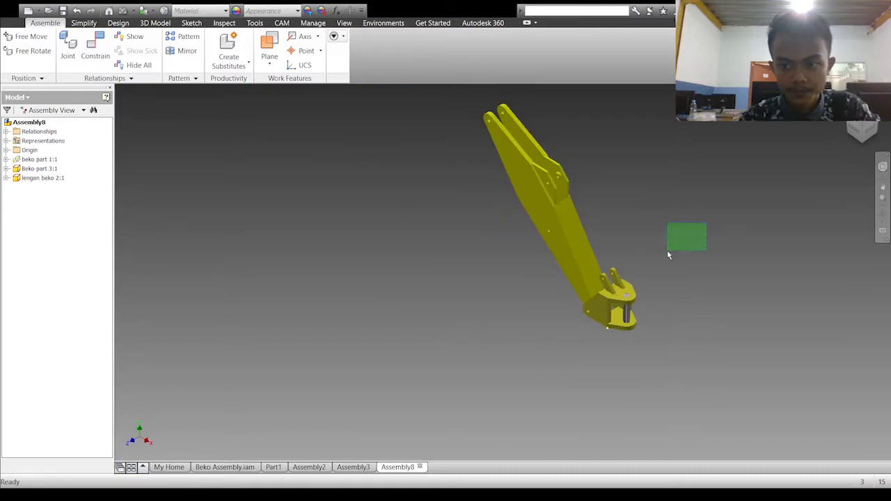
middle_drag(660, 228, 657, 238)
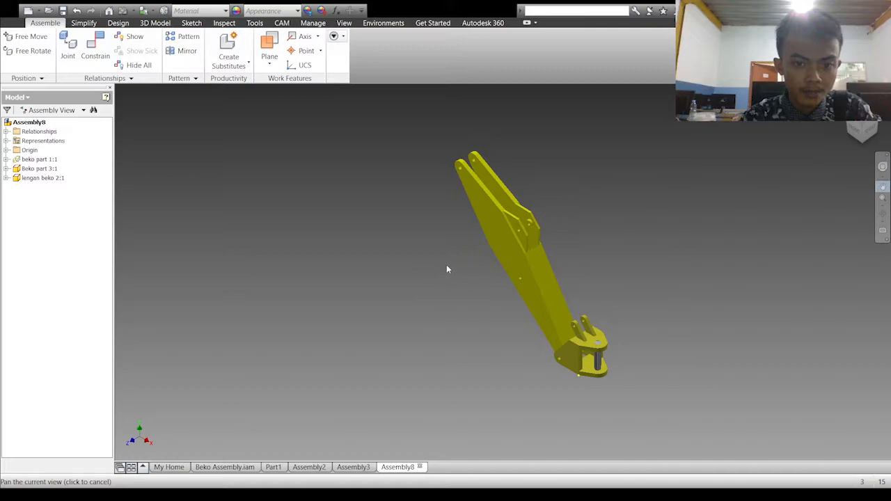
click(713, 271)
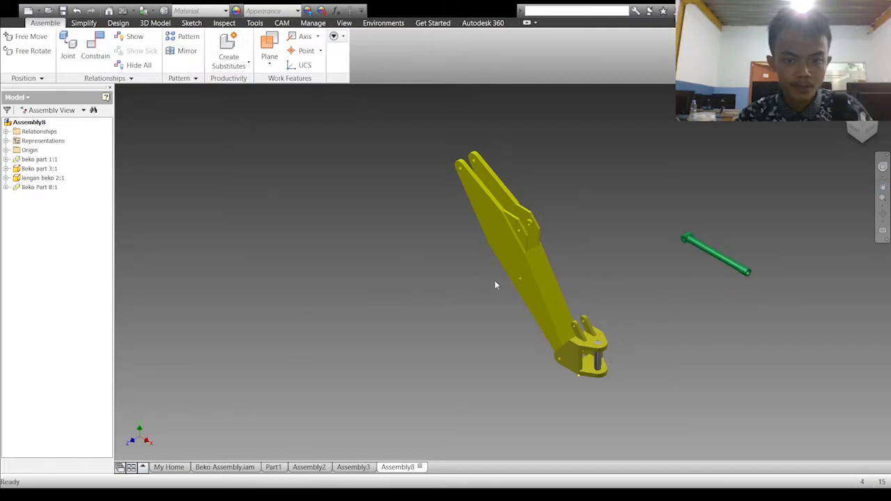
click(658, 208)
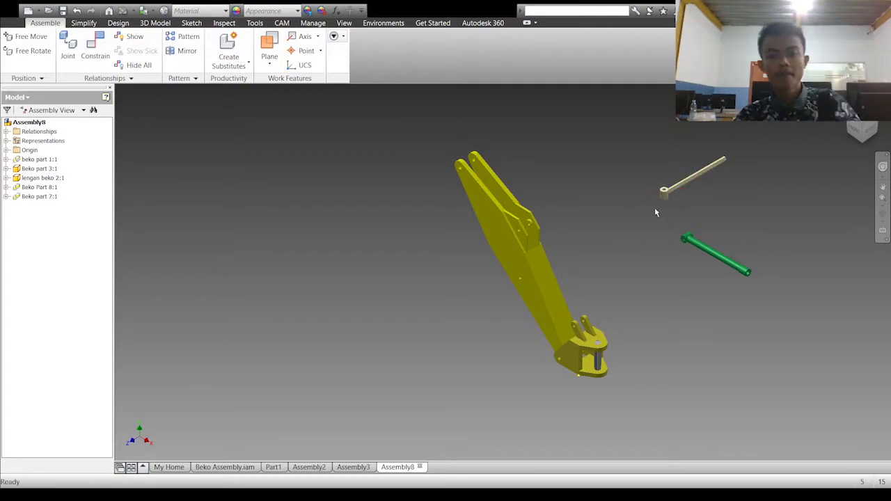
- Joint the eye of the Beko part 7 rod to the inner boss between the arm's raised lugs
scroll(663, 208, down, 3)
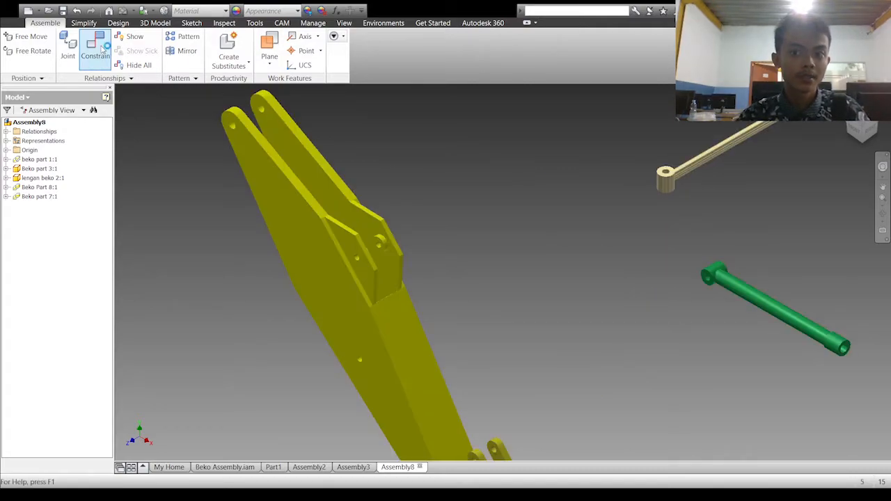
click(68, 48)
scroll(598, 209, up, 5)
scroll(602, 213, down, 6)
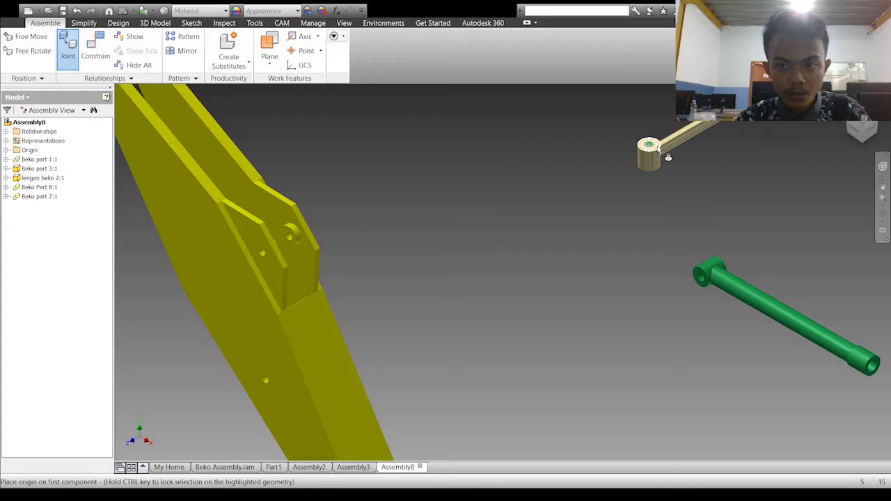
scroll(654, 148, down, 7)
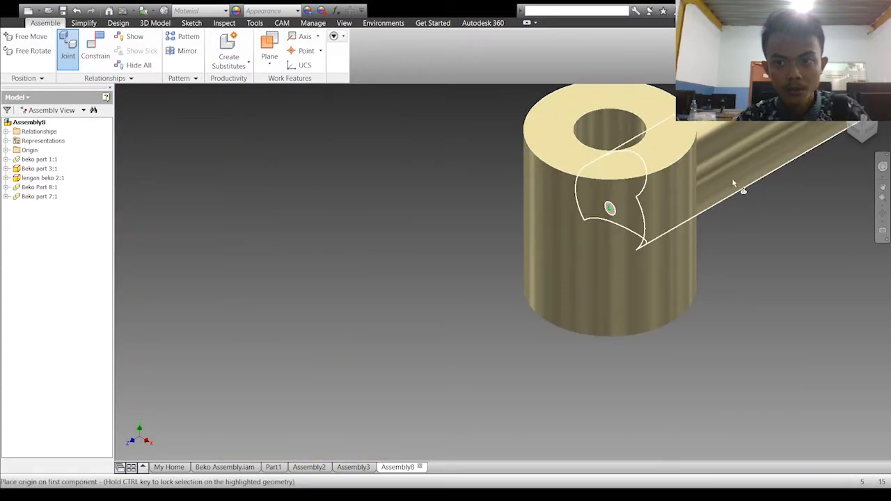
click(589, 154)
scroll(654, 216, down, 2)
scroll(655, 216, up, 9)
scroll(425, 258, down, 2)
scroll(424, 263, down, 3)
click(416, 302)
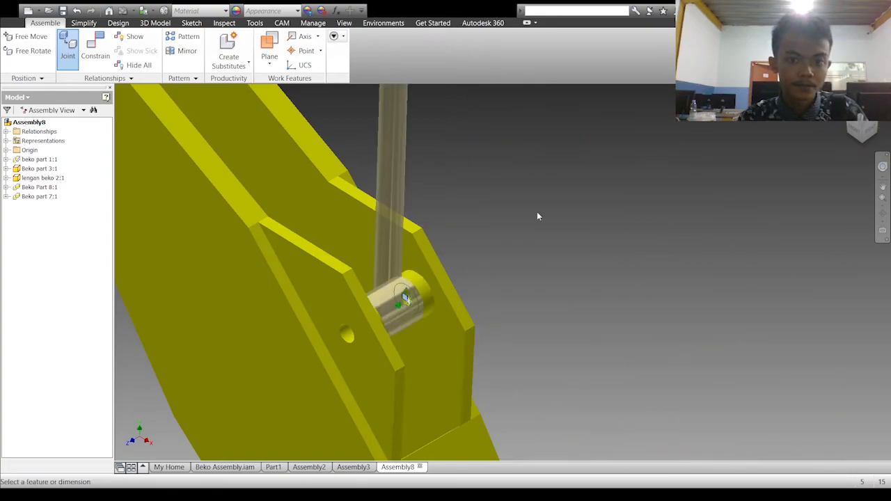
click(516, 138)
- Mate the cylinder axis of Beko Part 8 to the rod axis of Beko part 7, and delete the Mate:1 constraint
shift+middle_drag(516, 138, 706, 132)
scroll(427, 295, up, 2)
scroll(429, 272, up, 5)
scroll(658, 197, down, 3)
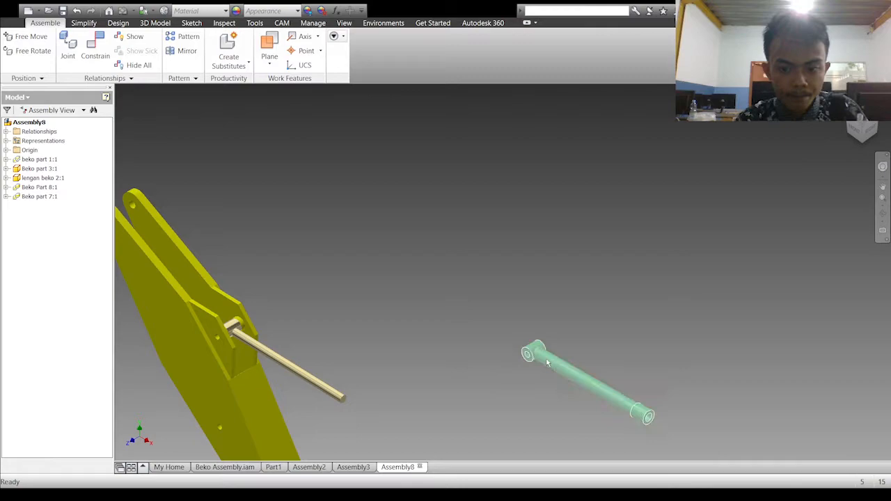
key(c)
scroll(539, 353, down, 4)
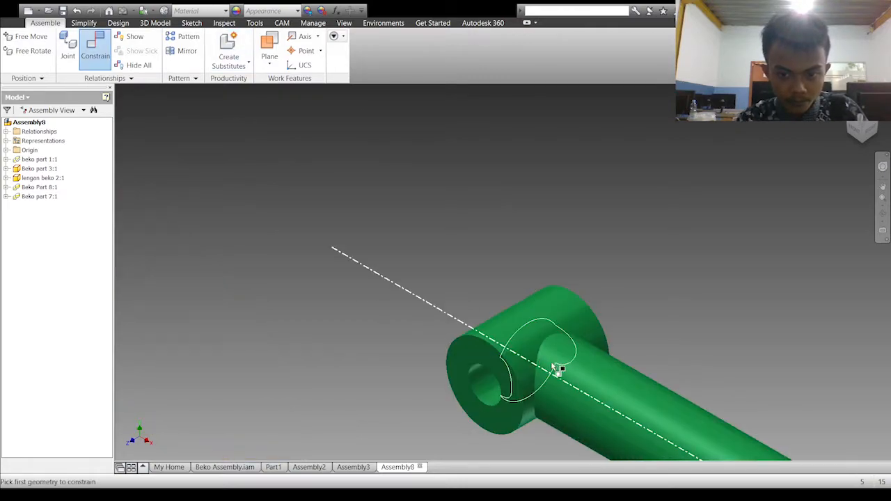
click(577, 420)
scroll(533, 284, up, 5)
scroll(468, 393, down, 5)
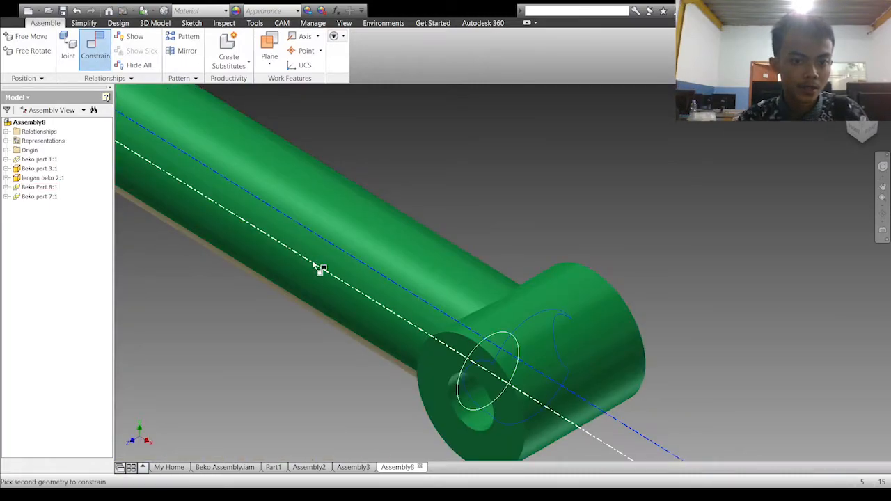
click(314, 263)
click(133, 165)
scroll(579, 272, up, 6)
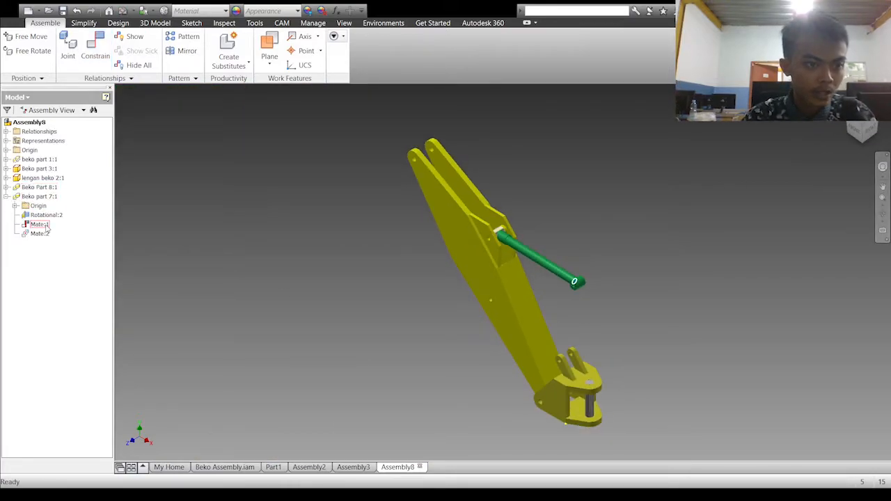
click(39, 224)
key(Delete)
- Constrain the axis of Beko Part 8's end eye to the hole axis of the bracket's two upright lugs
click(95, 52)
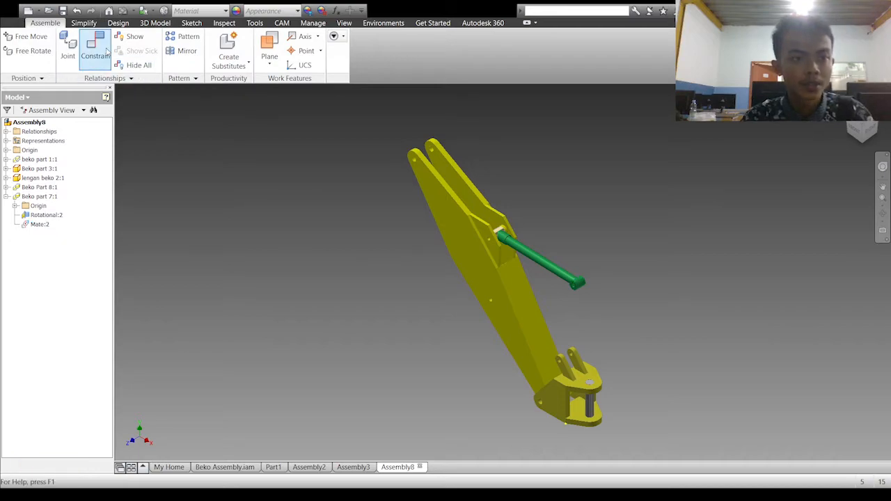
scroll(604, 321, down, 5)
click(558, 256)
scroll(587, 342, down, 3)
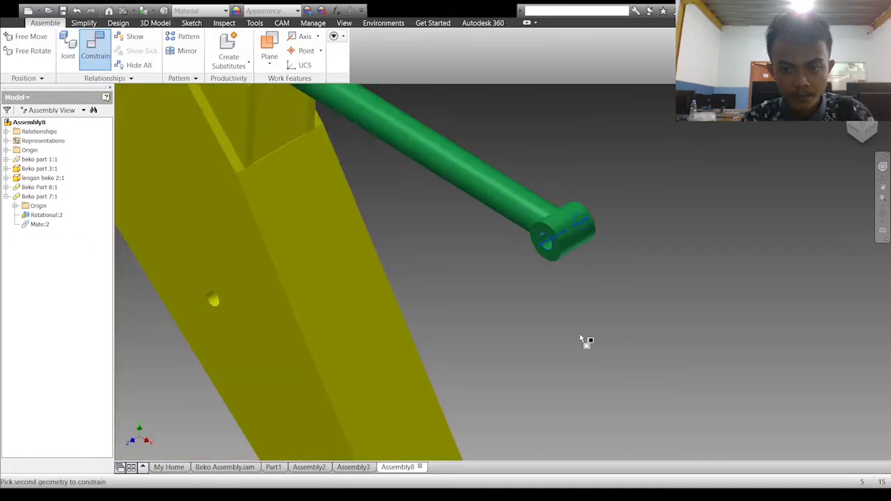
scroll(587, 341, up, 5)
scroll(571, 404, down, 6)
click(568, 404)
scroll(605, 299, up, 8)
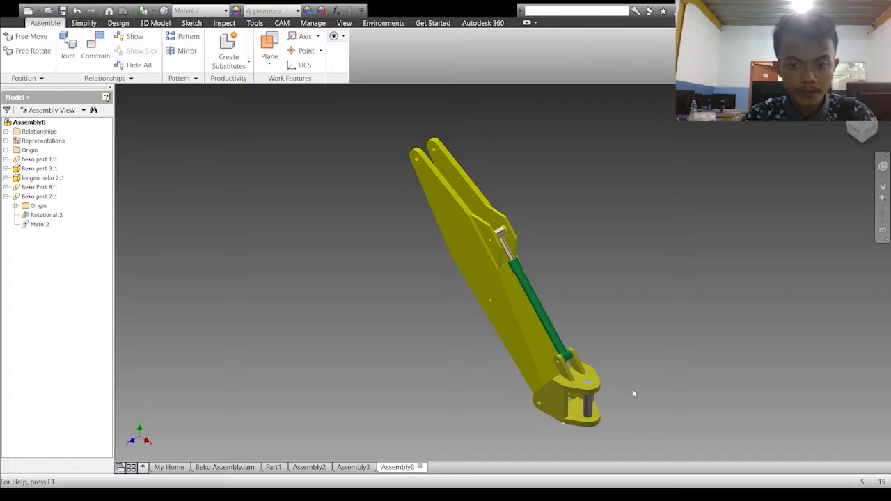
- Place one instance of Beko Part 2 Fix in the free space beside the arm
click(670, 218)
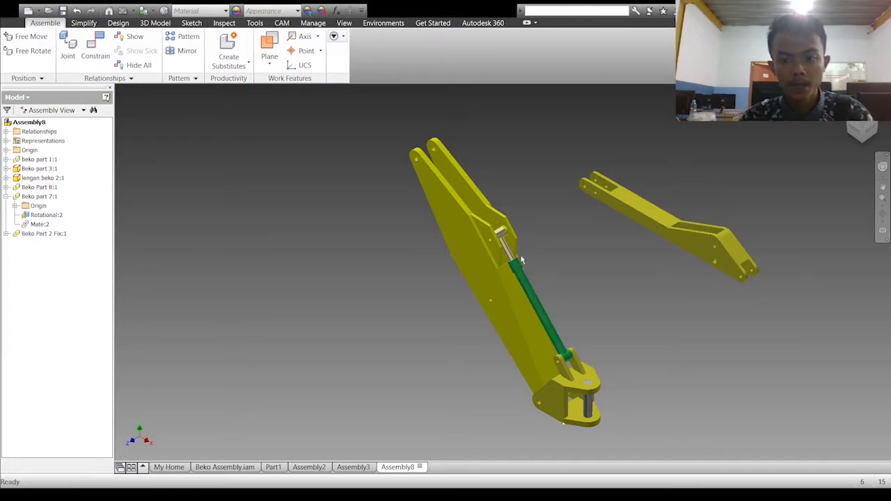
click(68, 50)
scroll(743, 300, down, 8)
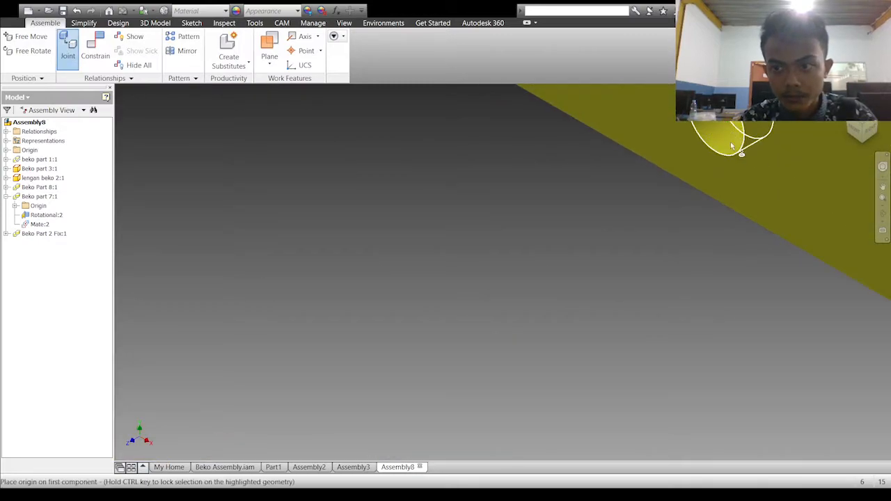
click(730, 156)
scroll(418, 200, up, 8)
middle_drag(211, 92, 430, 251)
scroll(430, 251, down, 8)
click(258, 271)
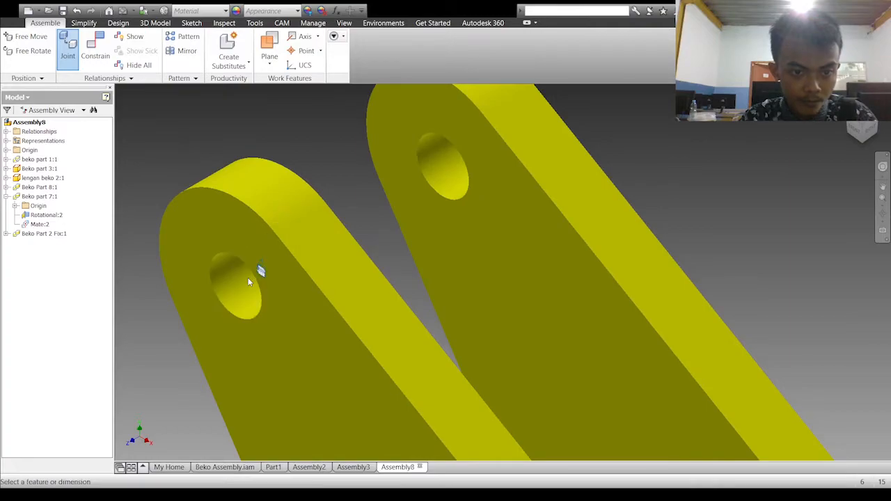
key(Escape)
scroll(672, 185, up, 8)
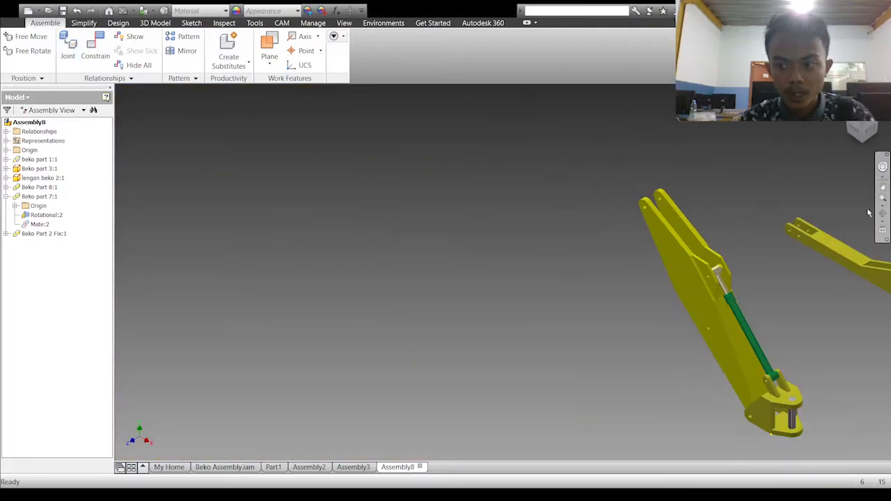
- Joint the pivot hole near the bend of Beko Part 2 Fix to the hole on the inner face of the main arm's upper lug
middle_drag(868, 213, 681, 180)
click(69, 53)
scroll(618, 266, down, 5)
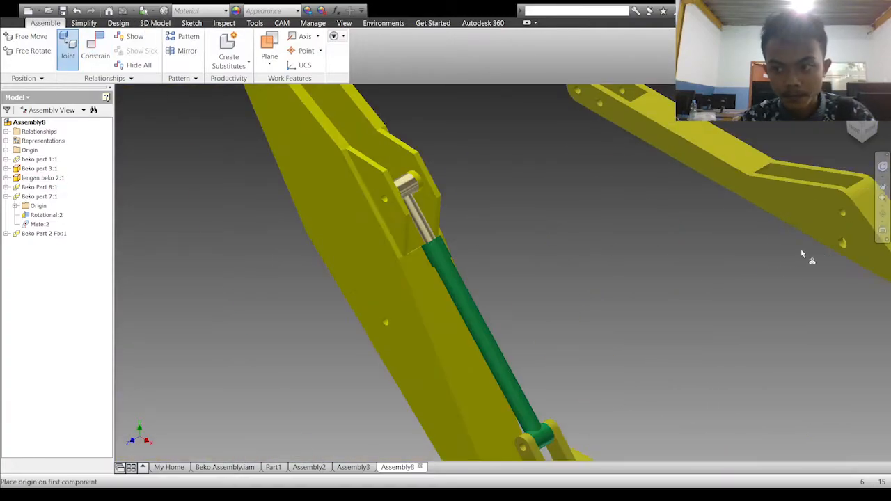
click(843, 245)
scroll(834, 201, up, 3)
click(850, 125)
click(878, 131)
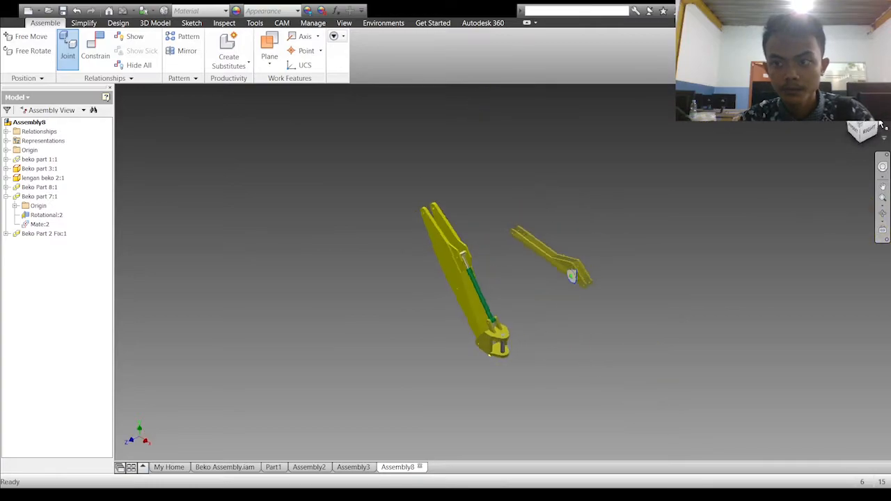
scroll(599, 163, down, 5)
scroll(274, 252, down, 4)
click(274, 251)
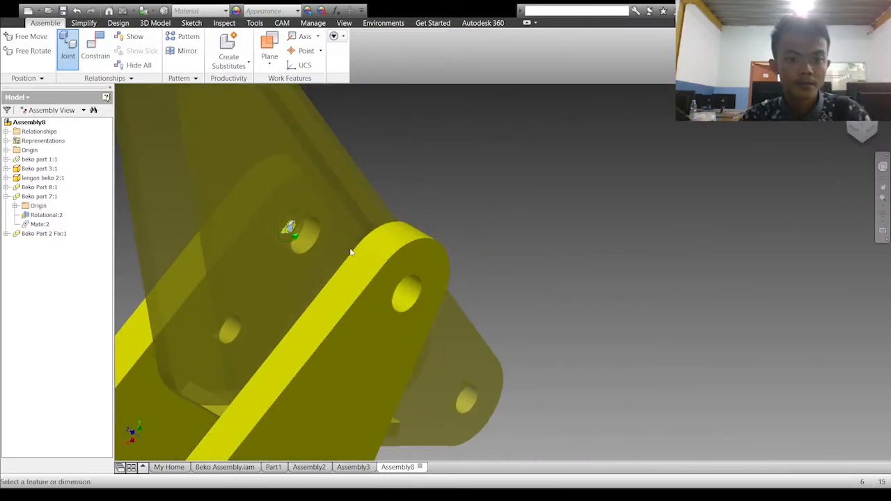
click(741, 140)
click(841, 98)
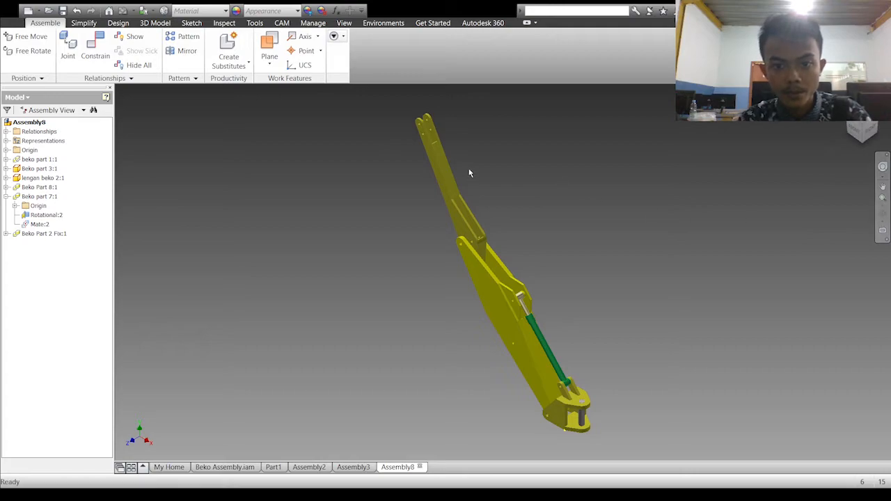
- Place one more instance of Beko part 7 and two more of Beko Part 8 in the free space beside the arm
click(677, 213)
click(726, 286)
click(745, 272)
key(Escape)
shift+middle_drag(654, 273, 550, 174)
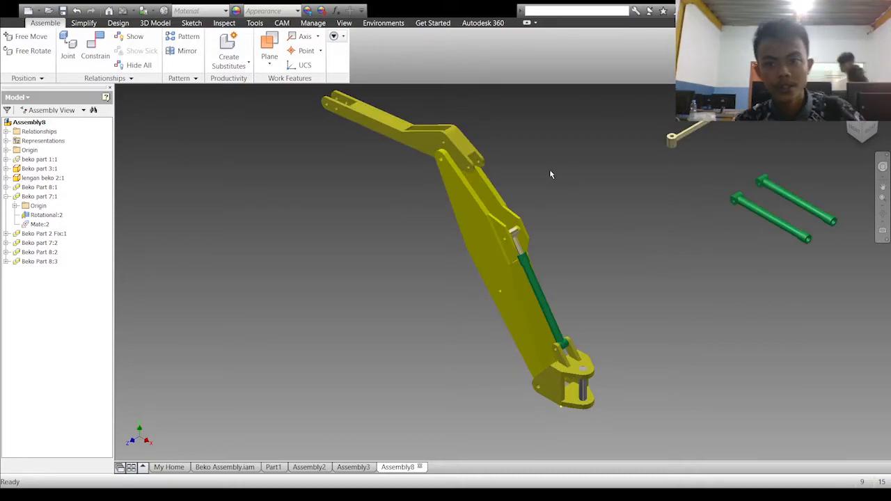
scroll(614, 169, down, 5)
click(67, 49)
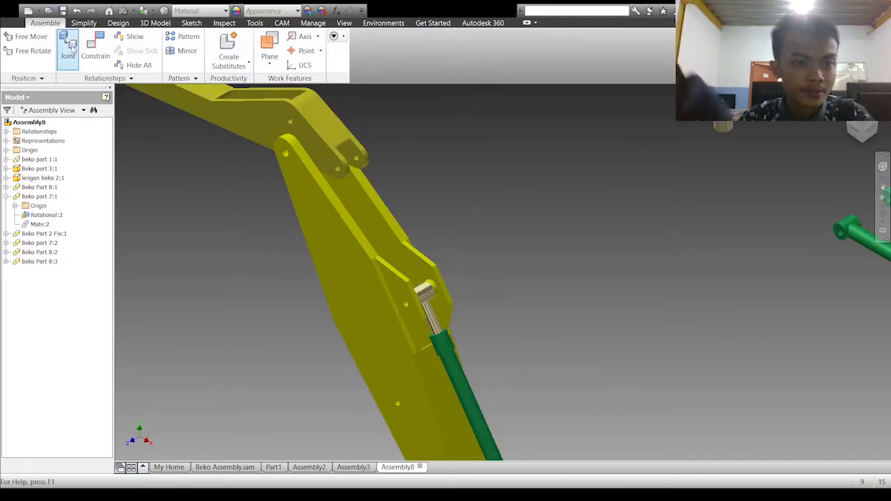
scroll(730, 141, down, 3)
click(882, 188)
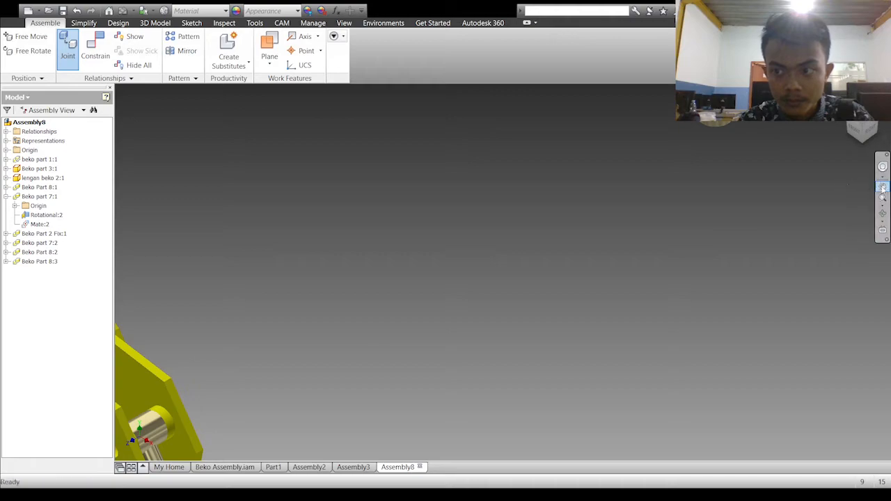
drag(800, 147, 666, 271)
scroll(599, 216, down, 4)
click(599, 215)
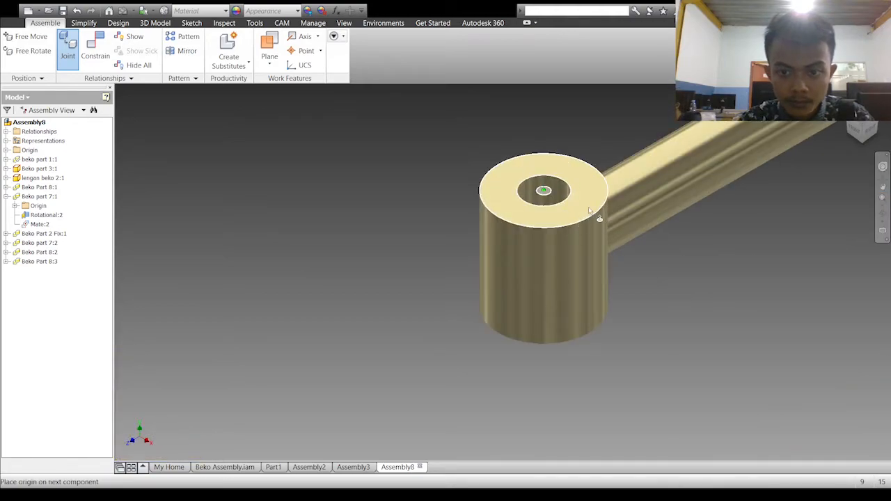
scroll(348, 211, up, 8)
middle_drag(340, 197, 517, 227)
scroll(418, 250, down, 6)
middle_drag(353, 298, 481, 253)
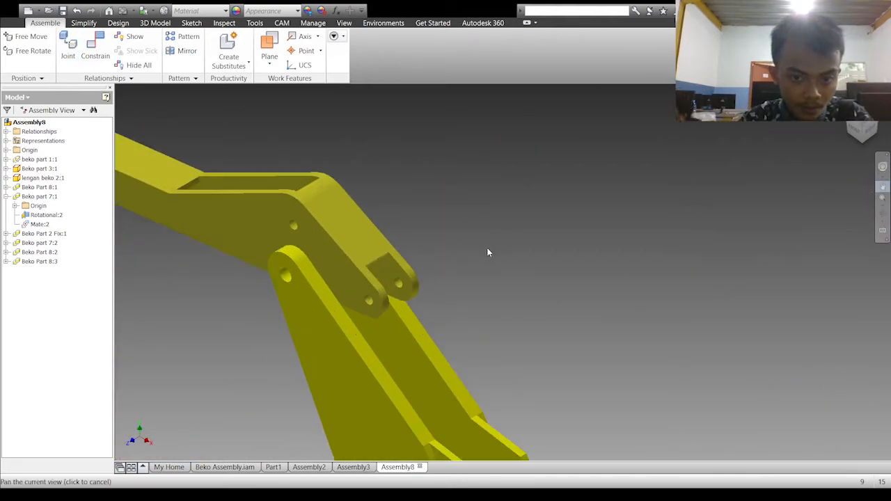
click(851, 124)
scroll(486, 256, down, 6)
scroll(387, 344, up, 1)
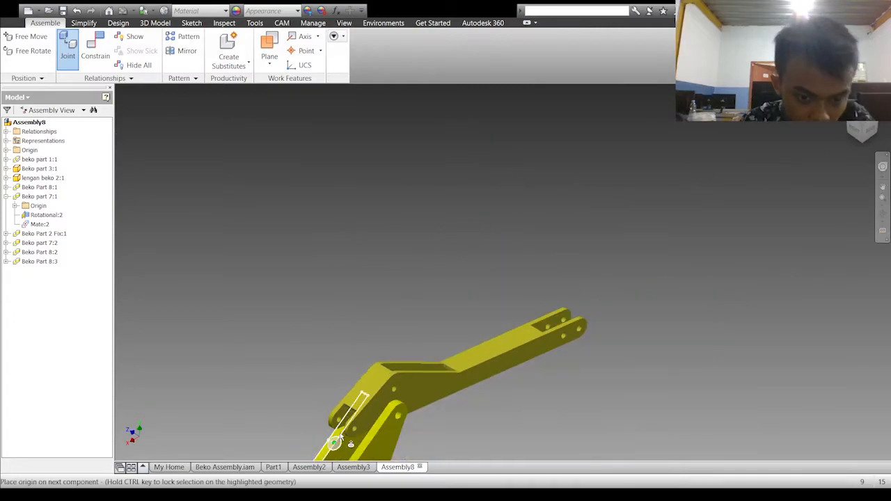
scroll(344, 435, down, 5)
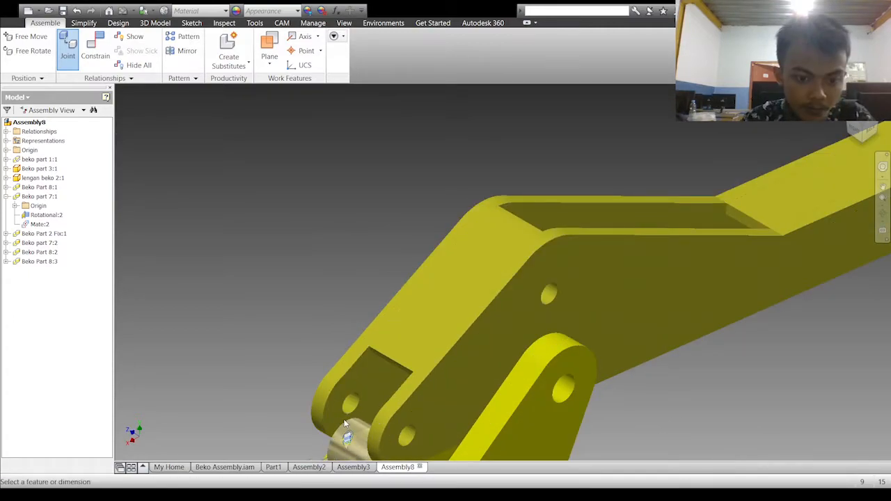
key(Escape)
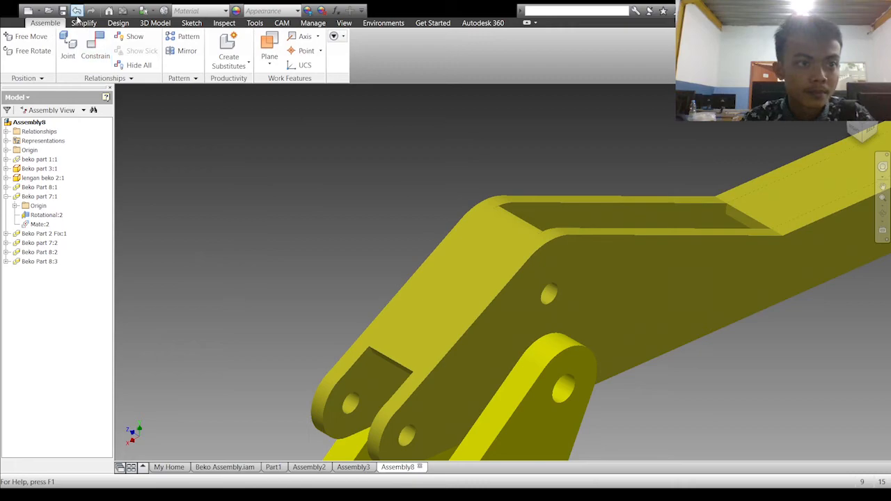
- Move the loose Beko part 7 rod and the two loose Beko Part 8 cylinders closer to the arm
click(850, 124)
drag(584, 216, 500, 208)
drag(612, 269, 509, 283)
drag(630, 255, 545, 238)
- Joint the eye of the loose Beko part 7 rod to the inner hole of the rear lugs on Beko Part 2 Fix
scroll(485, 235, down, 5)
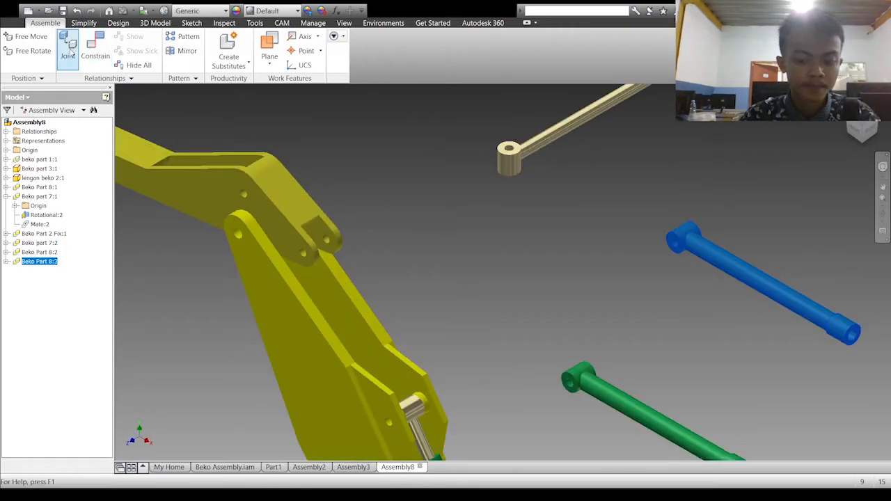
click(67, 48)
scroll(527, 163, down, 3)
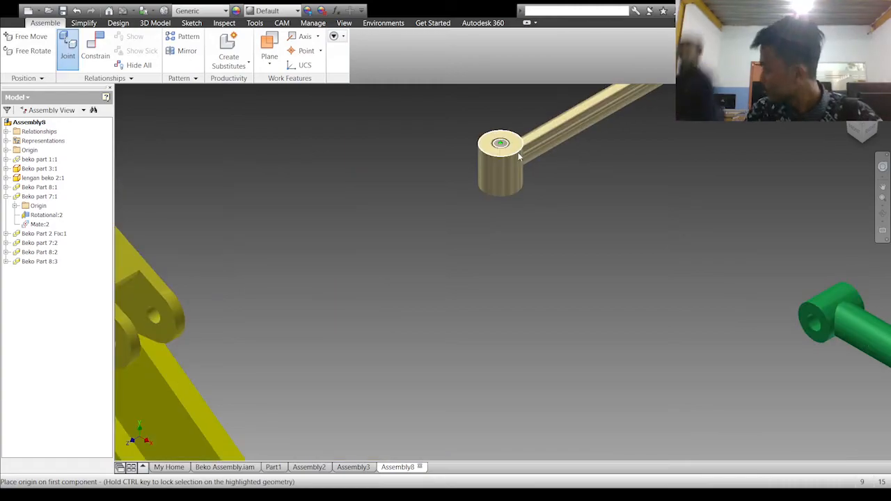
click(488, 150)
click(149, 304)
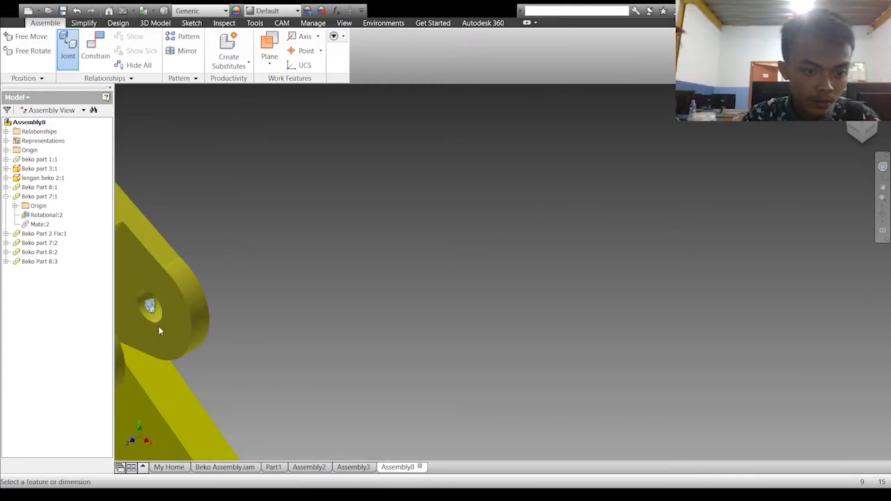
click(515, 137)
click(840, 106)
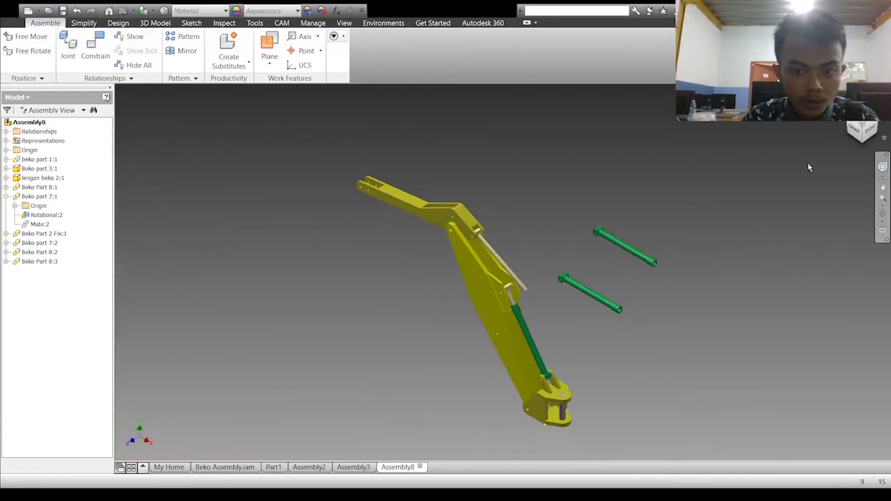
- Try to mate the end eye of the nearer loose Beko Part 8 cylinder to the free end of the upper Beko part 7 rod
scroll(647, 267, down, 3)
key(c)
scroll(451, 232, down, 3)
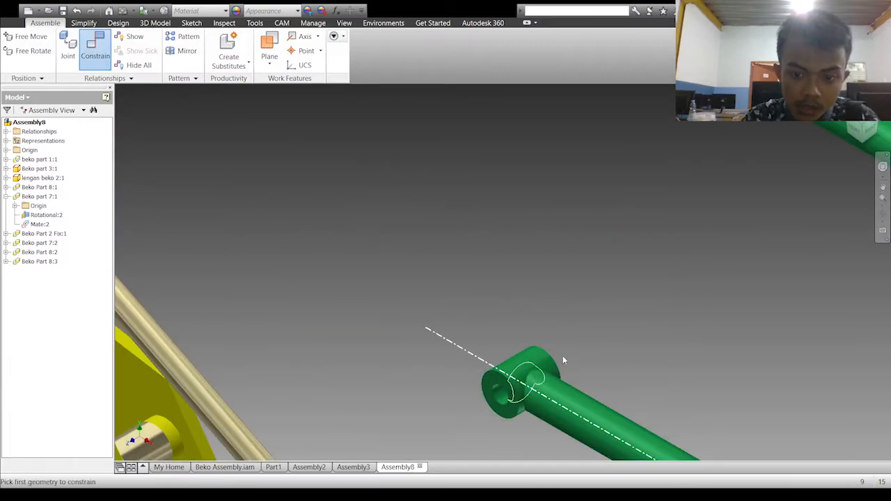
click(563, 374)
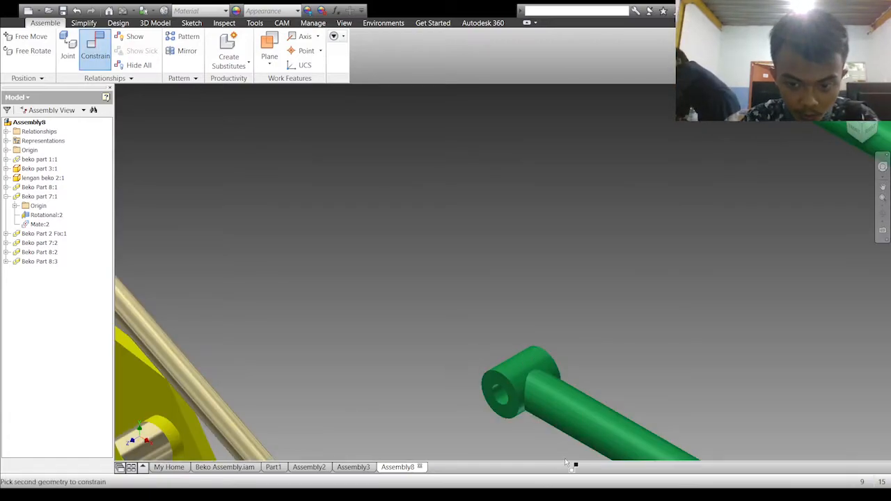
middle_drag(268, 446, 386, 301)
click(376, 333)
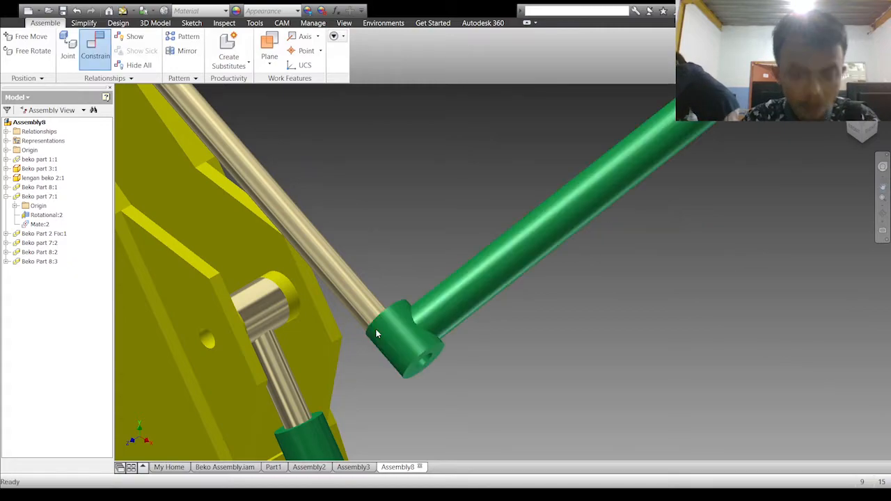
key(ctrl+z)
- Mate the loose Beko Part 8:2 cylinder to the upper rod's end face and align its axis with the rod axis
key(c)
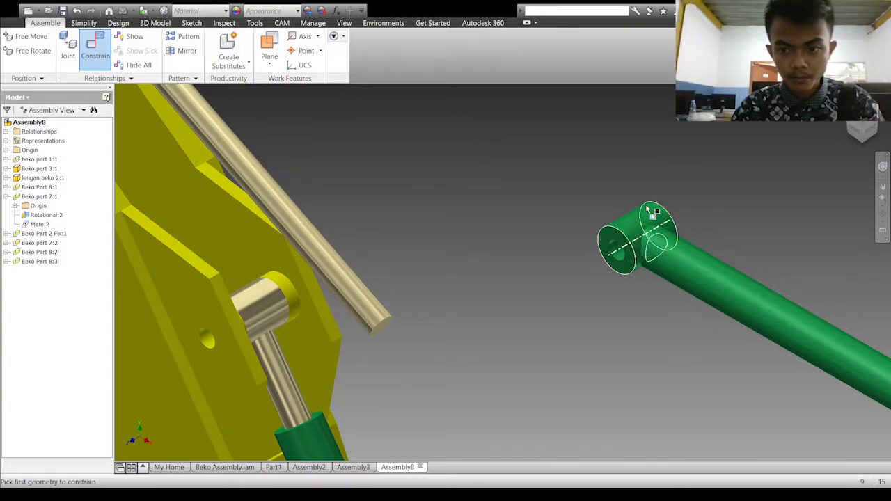
click(695, 254)
click(380, 328)
key(c)
click(267, 210)
key(Escape)
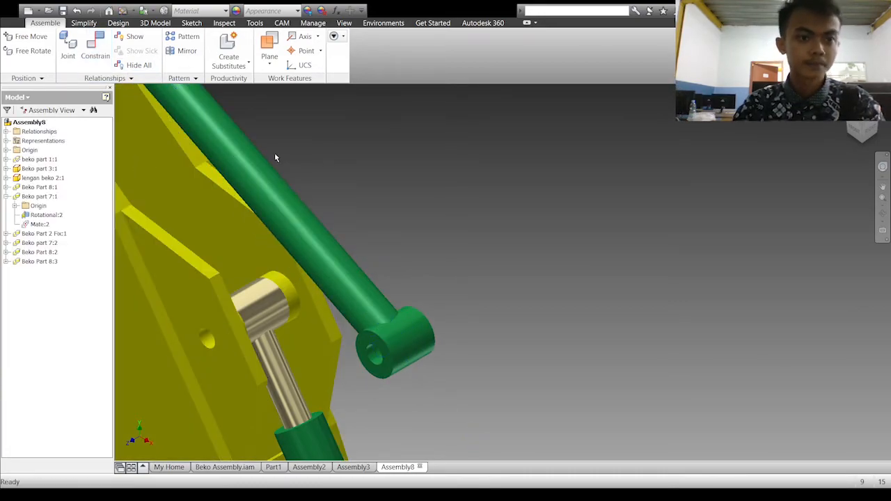
- Delete the Mate:4 constraint of Beko Part 8:2 and remove the spare Beko Part 8:3 from the assembly
click(6, 261)
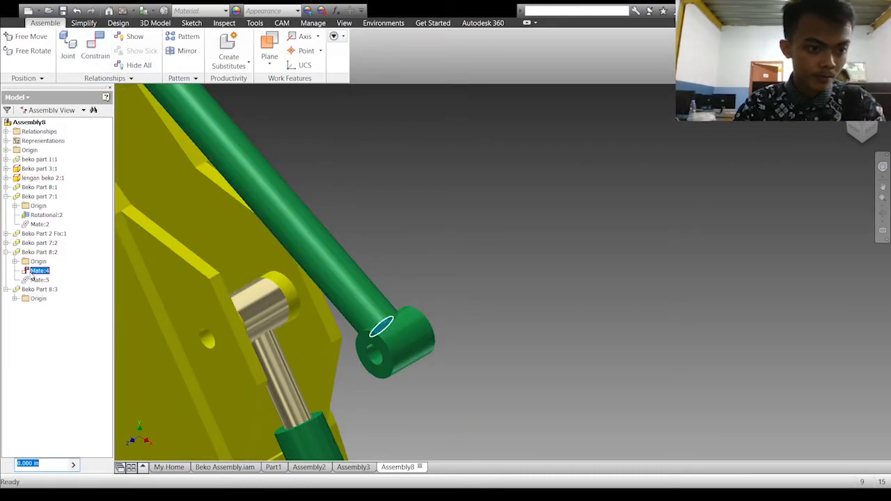
key(Delete)
click(843, 103)
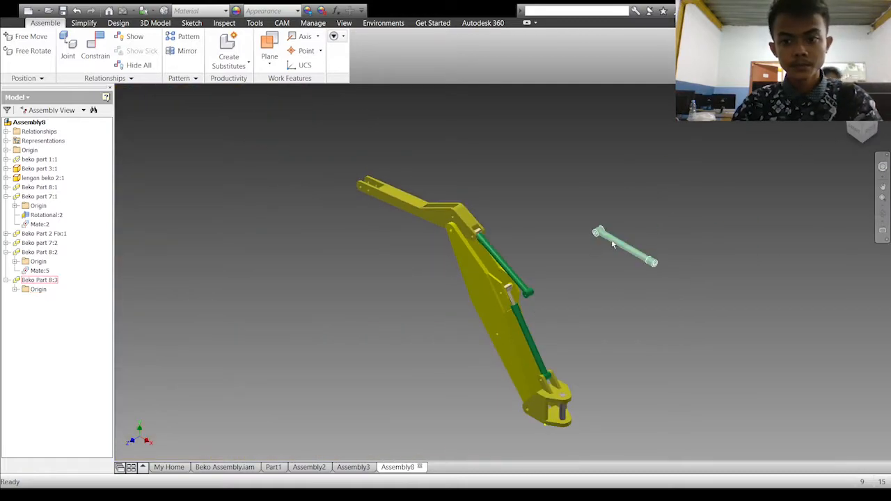
key(Delete)
- Constrain the axis of the upper cylinder's end eye to the hole in the middle of the main arm's side plate
scroll(533, 308, up, 5)
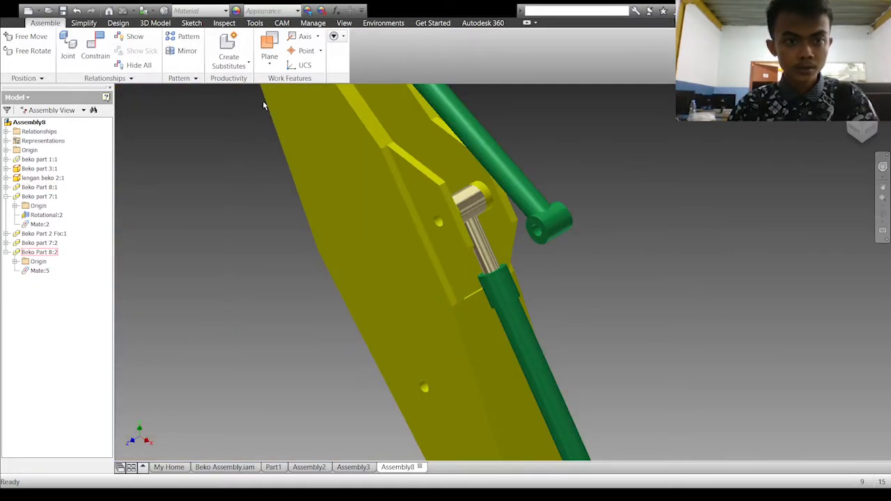
key(c)
click(550, 230)
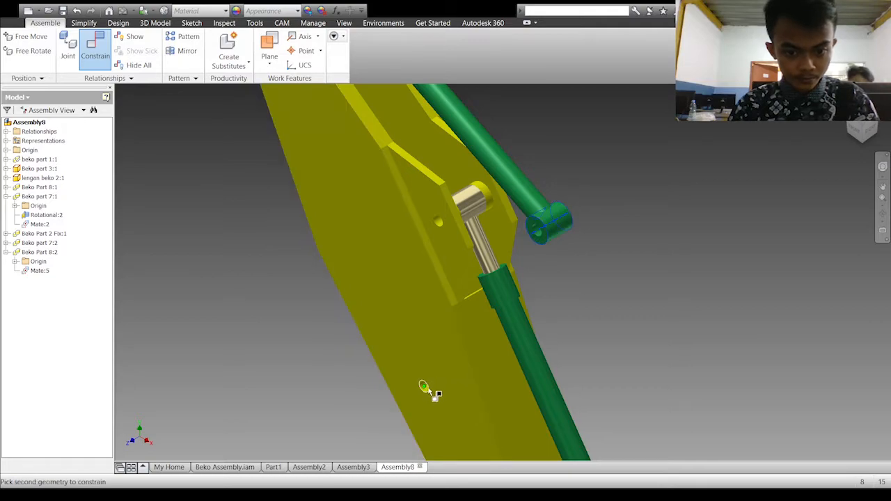
click(423, 387)
key(Return)
click(843, 103)
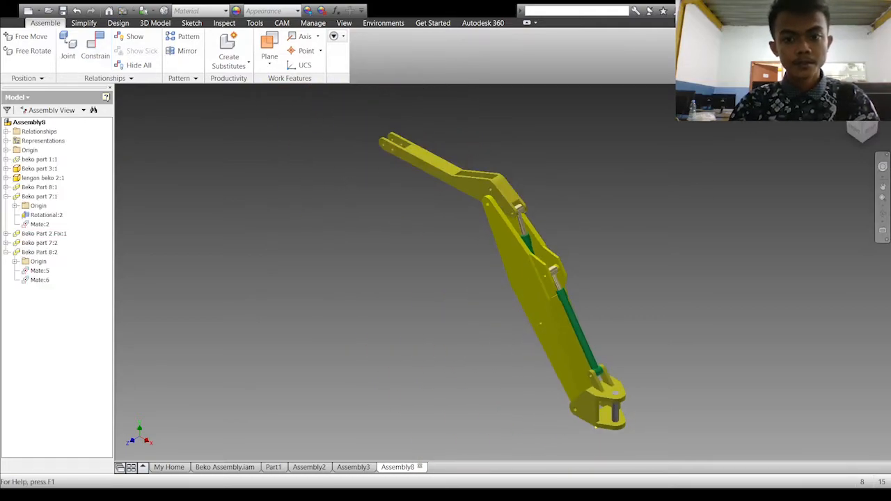
- Swing the front arm slightly downward and place one instance of the Beko part 4 bucket beside the main arm
drag(521, 230, 520, 221)
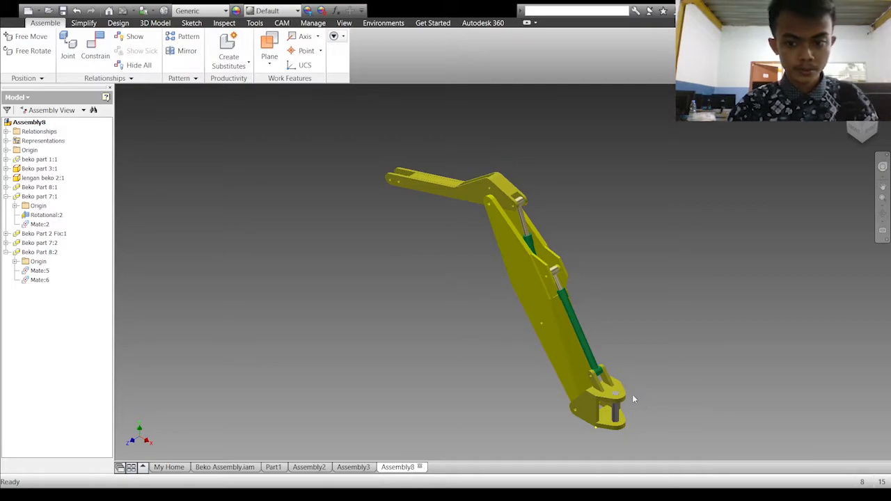
click(663, 262)
key(Escape)
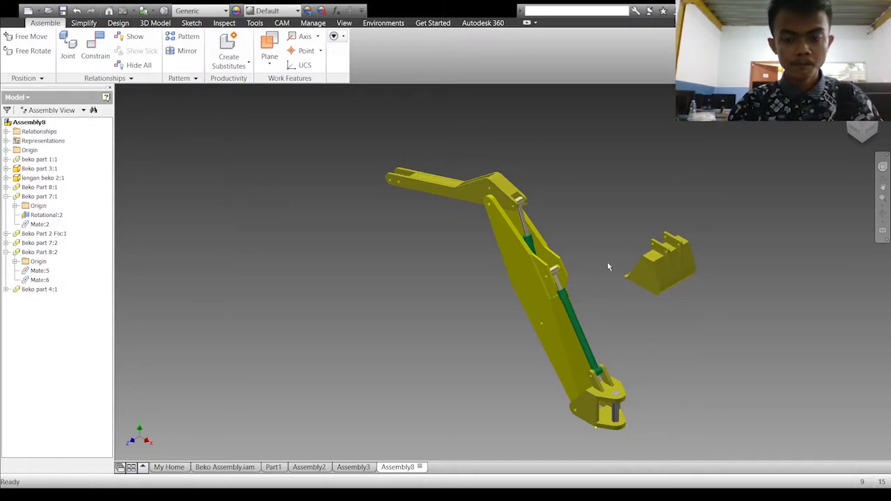
key(c)
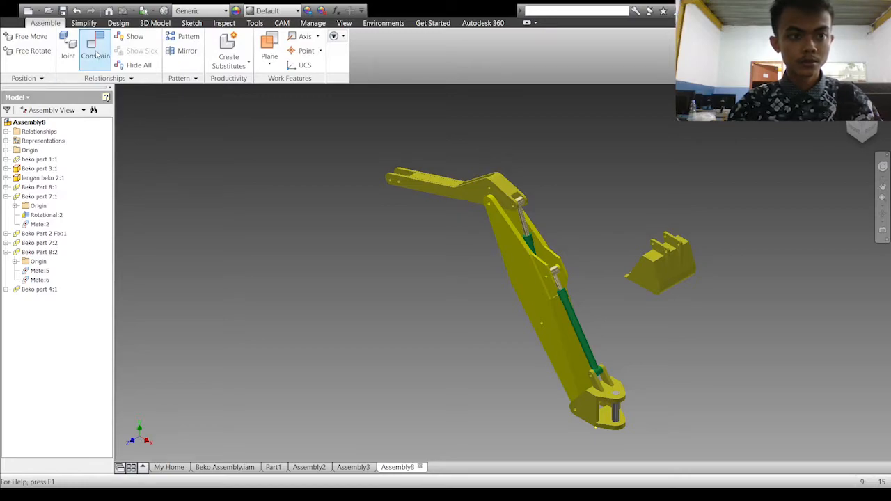
scroll(673, 247, down, 5)
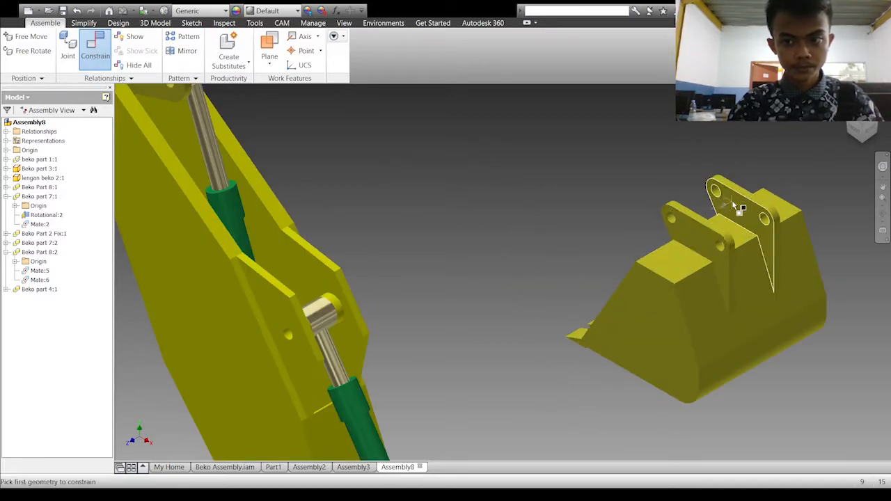
click(883, 187)
scroll(321, 221, up, 5)
drag(320, 222, 480, 337)
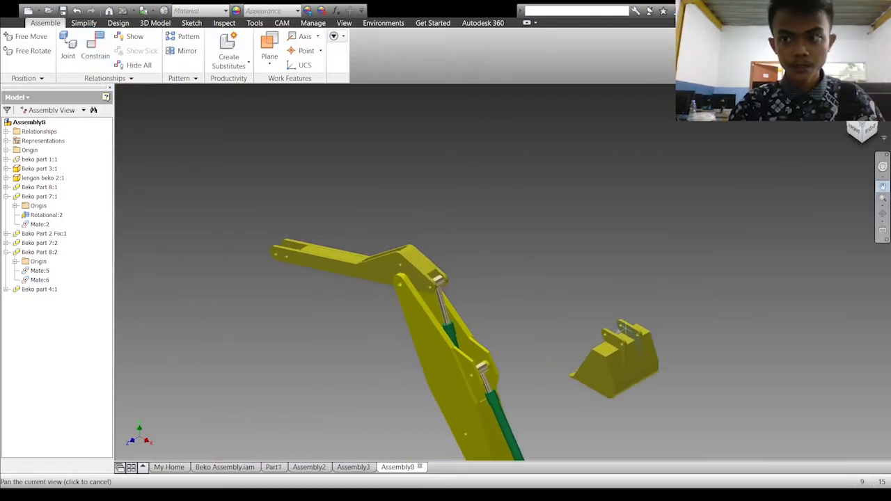
click(850, 124)
click(850, 124)
scroll(612, 289, down, 5)
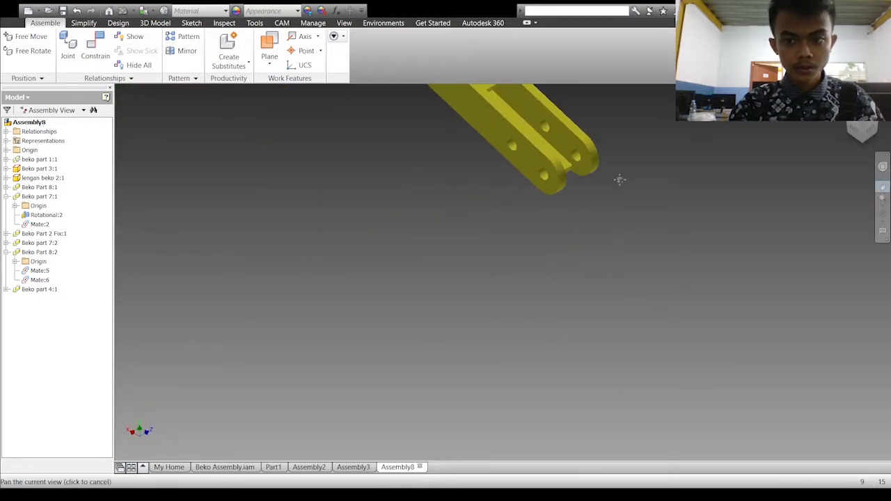
key(Escape)
click(545, 165)
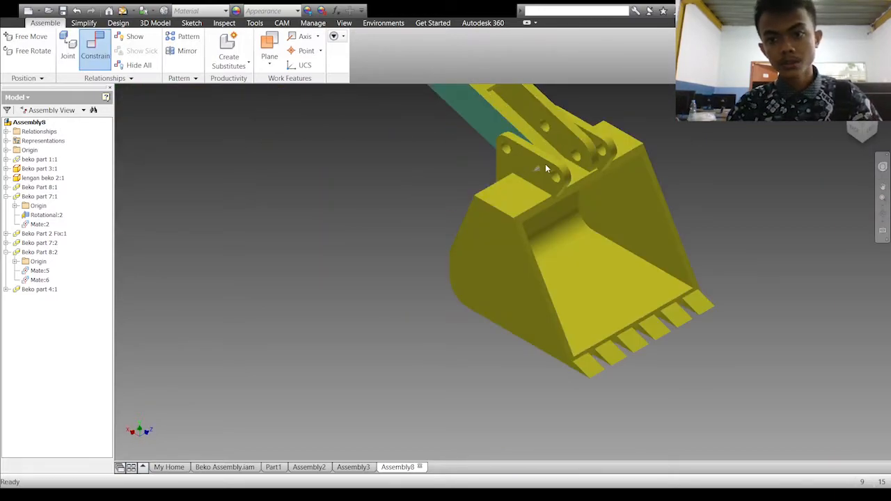
key(Escape)
- Move the bucket toward the front arm's free end and mate its inner lug face to the arm's side face
scroll(307, 204, up, 5)
click(846, 104)
drag(608, 275, 290, 271)
click(96, 47)
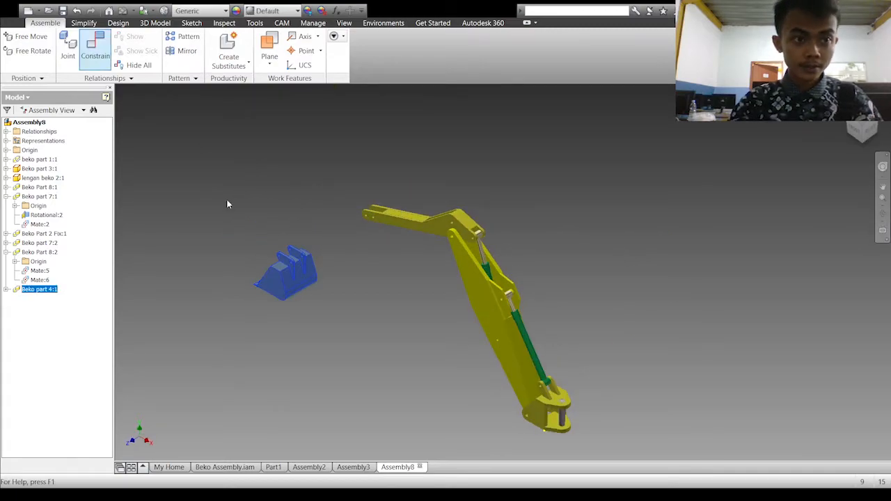
scroll(276, 257, down, 7)
click(439, 253)
scroll(604, 220, up, 4)
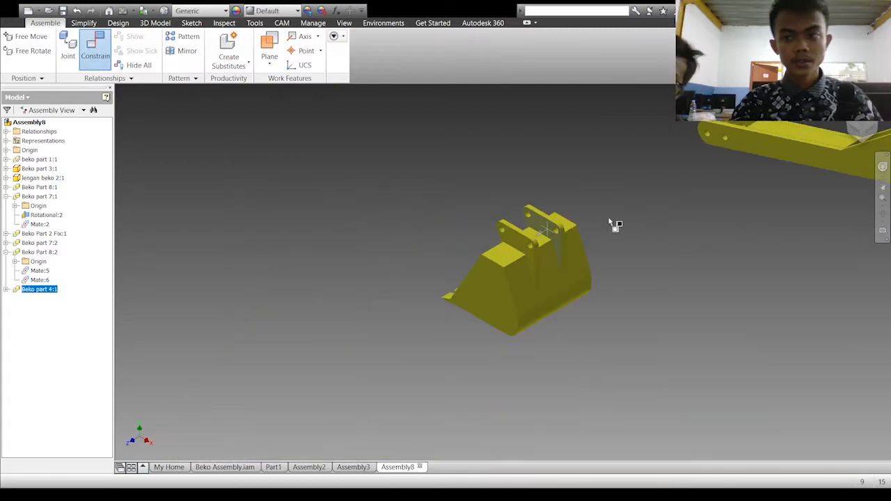
click(717, 141)
click(144, 167)
middle_click(574, 248)
mouse_move(531, 236)
mouse_down()
mouse_move(535, 229)
mouse_move(525, 241)
mouse_up()
click(77, 11)
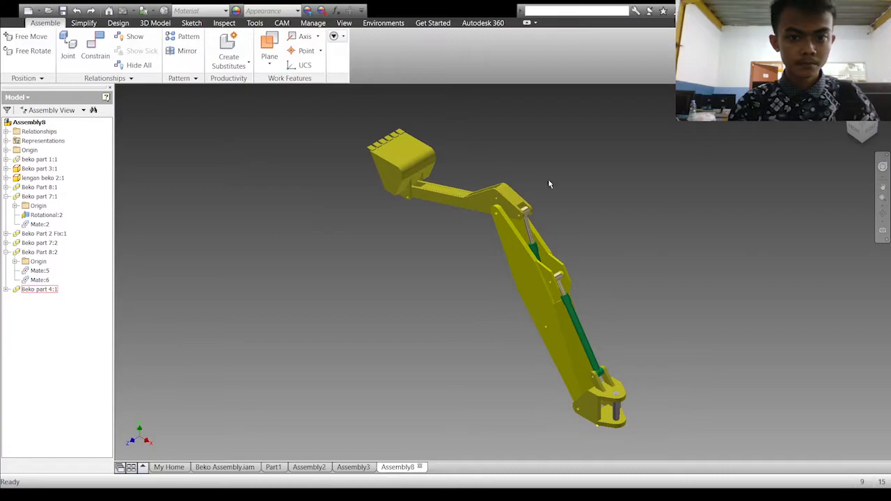
- Align the axis of the bucket's lug hole with the outermost hole at the front arm's free end
scroll(507, 184, up, 5)
click(883, 186)
drag(482, 275, 766, 101)
scroll(359, 365, up, 5)
key(c)
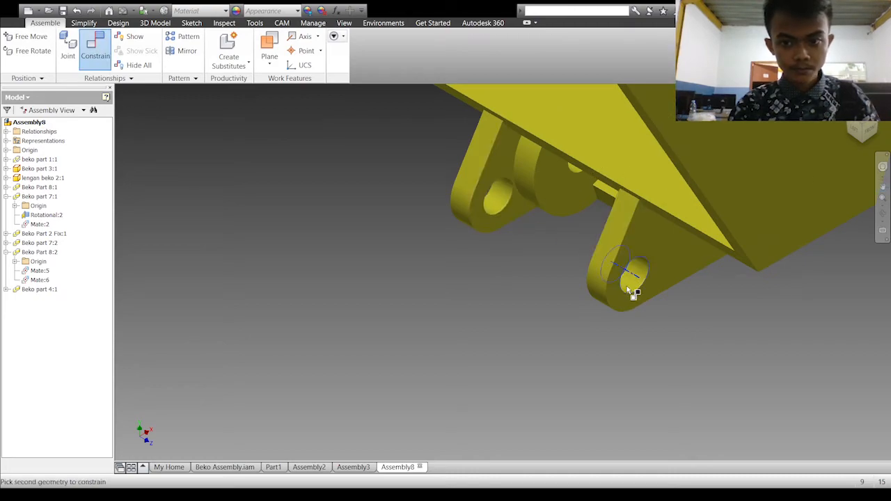
click(656, 217)
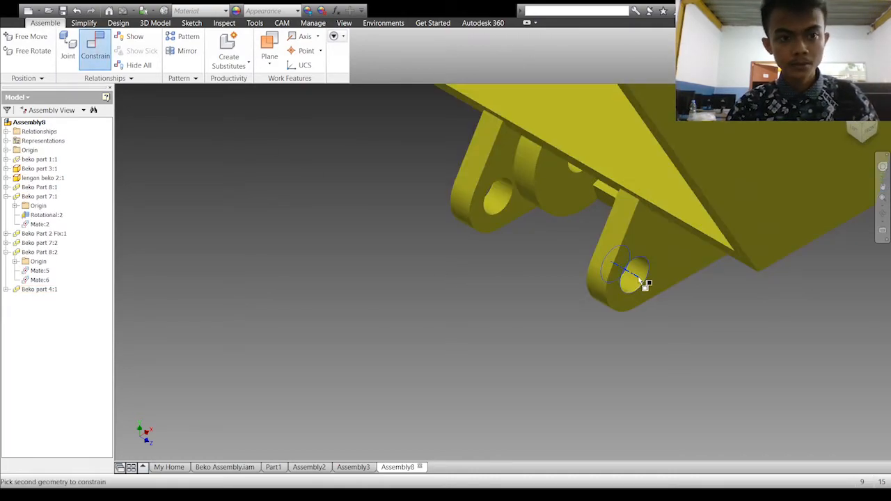
click(686, 223)
key(Return)
key(Escape)
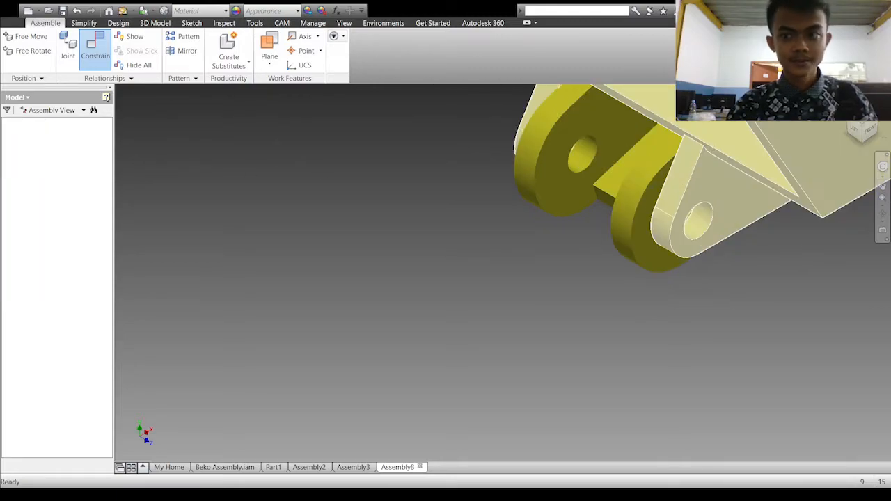
- Swing the bucket about its hinge until its teeth point downward below the front arm
key(F6)
scroll(509, 226, down, 5)
scroll(442, 157, up, 5)
scroll(417, 155, down, 1)
click(855, 129)
drag(387, 216, 382, 259)
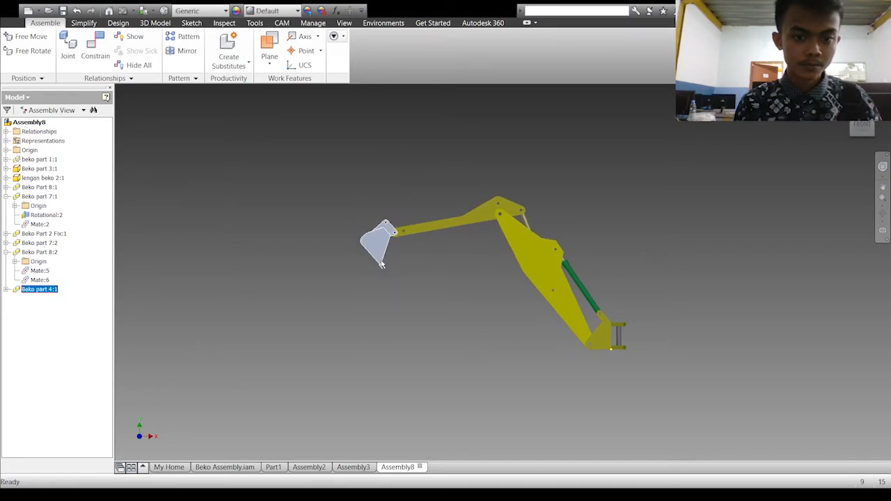
- Place one Beko Part 5 link and two curved Beko part 6 links in the free space beside the bucket
key(F6)
click(87, 314)
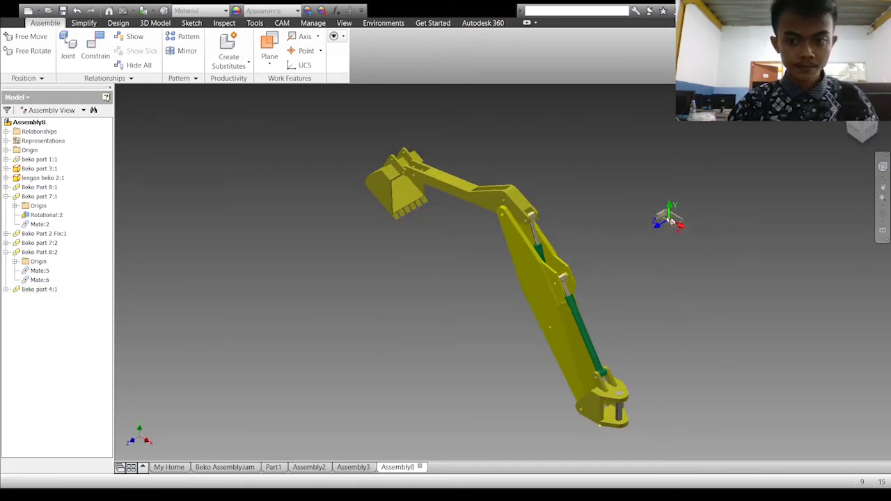
click(317, 238)
click(334, 282)
click(360, 282)
key(Escape)
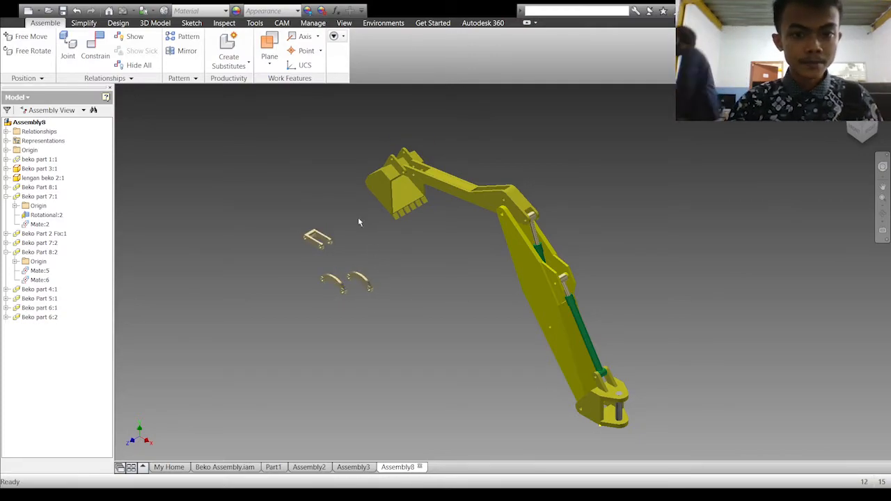
- Mate the end face of the Beko Part 5 link's crossbar to the inner face of the bucket lug
scroll(359, 221, up, 3)
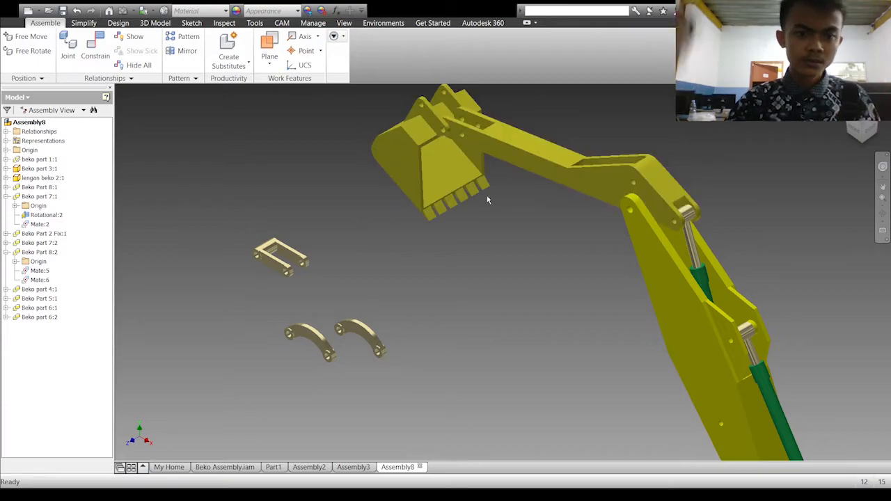
scroll(487, 200, up, 2)
click(95, 50)
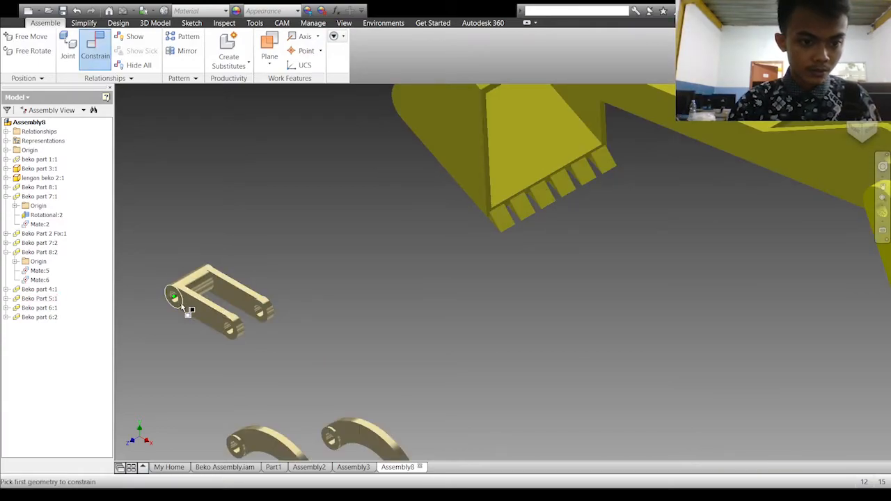
scroll(184, 306, up, 4)
scroll(431, 283, down, 4)
click(883, 187)
key(Escape)
scroll(543, 115, up, 4)
scroll(484, 321, down, 1)
click(882, 187)
click(848, 117)
click(848, 117)
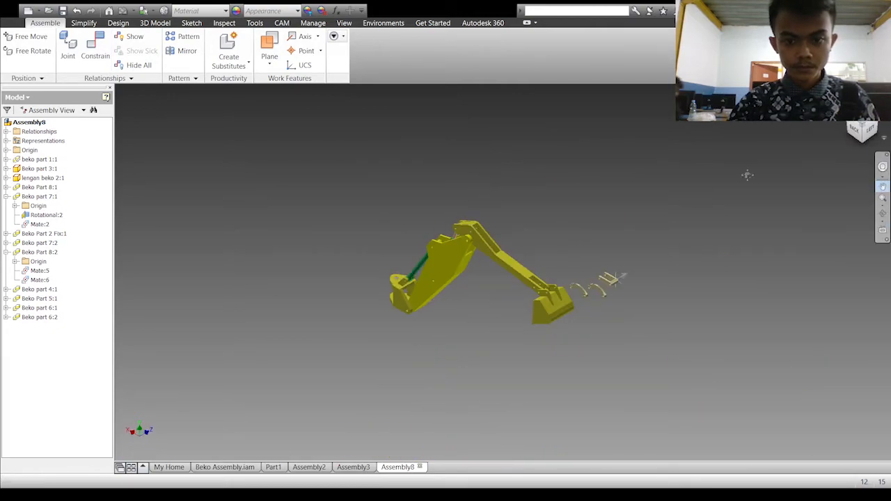
scroll(557, 291, up, 5)
click(95, 50)
click(459, 328)
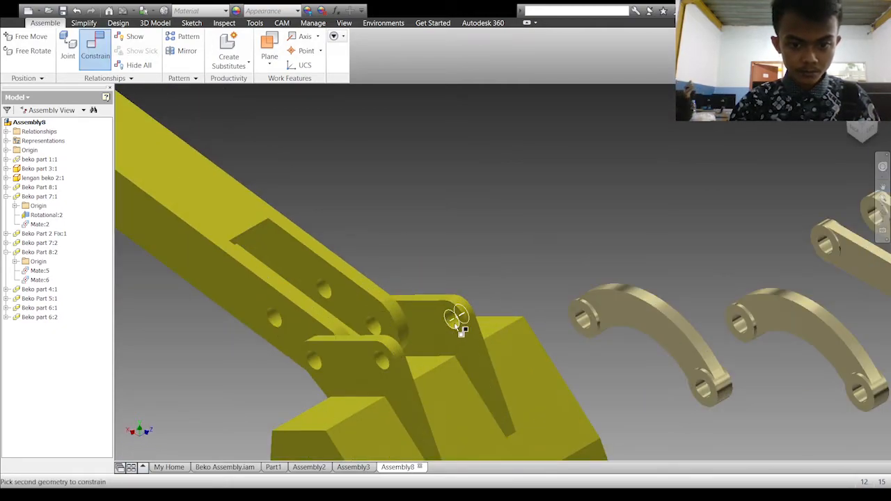
click(447, 333)
click(292, 325)
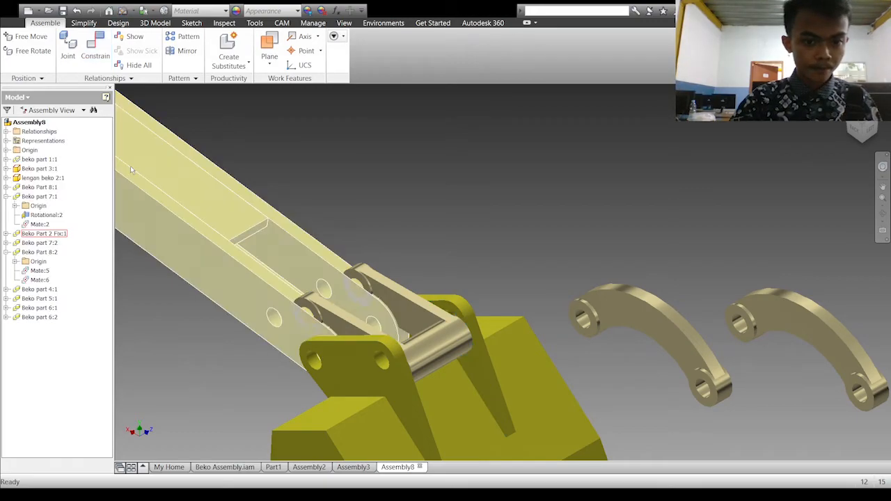
- Align the axis of the Beko Part 5 link's crossbar with the free hole in the bucket lug
click(97, 52)
click(475, 346)
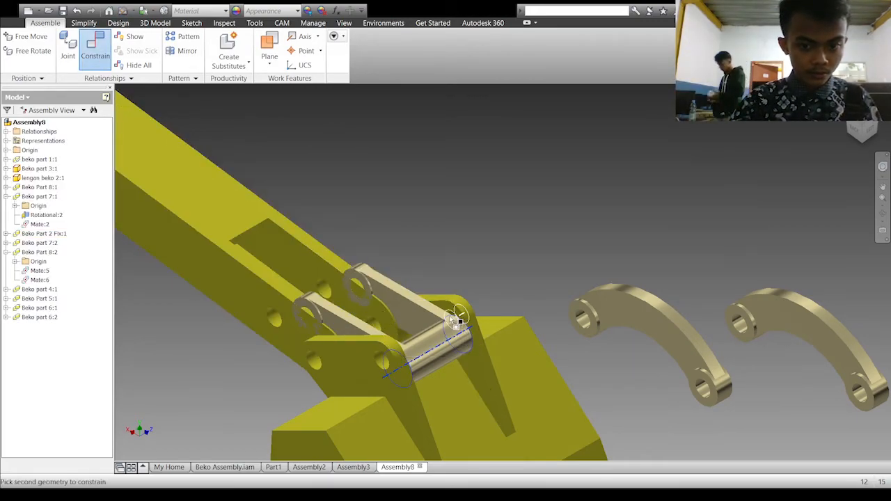
click(455, 318)
click(294, 321)
- Swing the Beko Part 5 link upward so its two free eyes stand above the bucket lugs
click(841, 104)
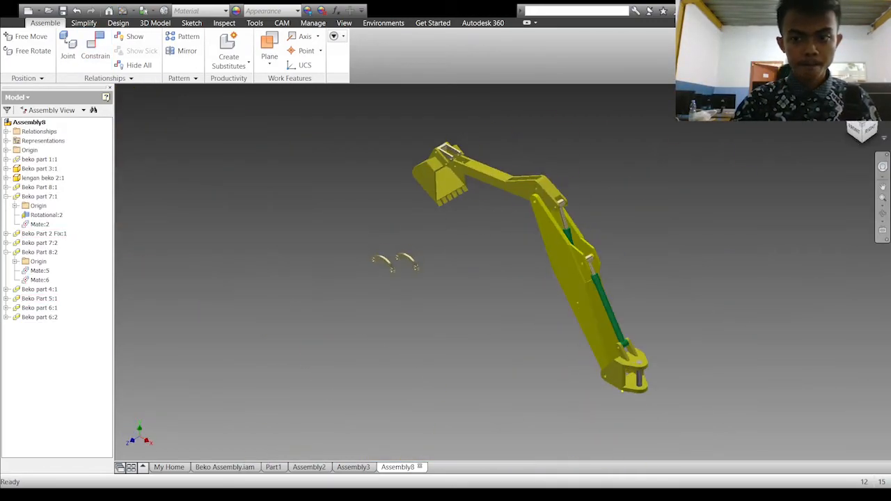
scroll(437, 165, up, 5)
drag(504, 142, 522, 94)
click(694, 141)
click(841, 105)
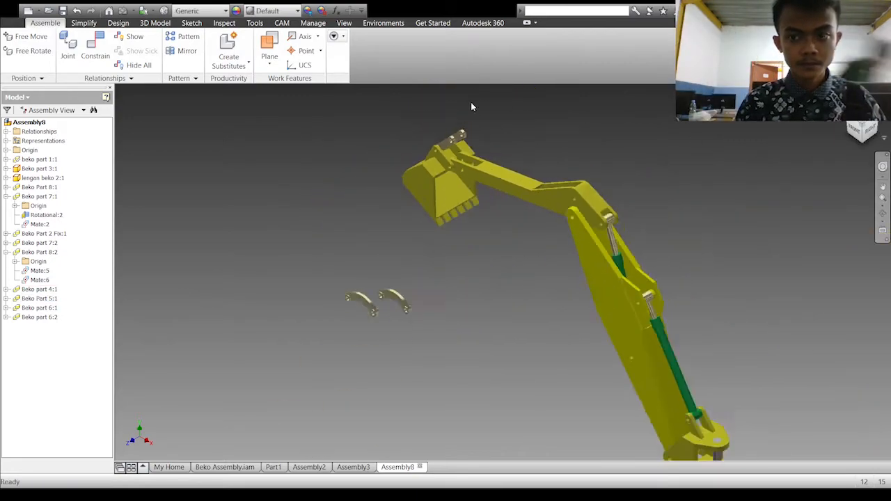
click(855, 130)
scroll(459, 202, up, 4)
drag(474, 189, 464, 184)
scroll(546, 345, down, 3)
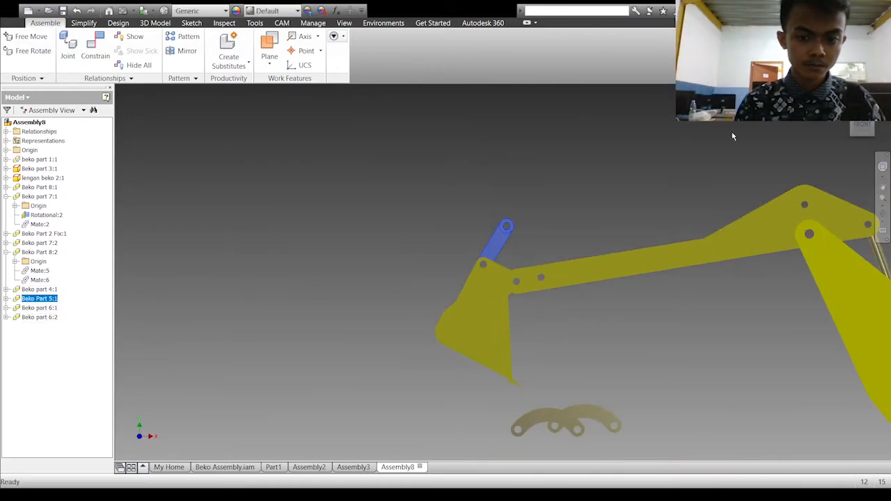
click(789, 137)
click(841, 104)
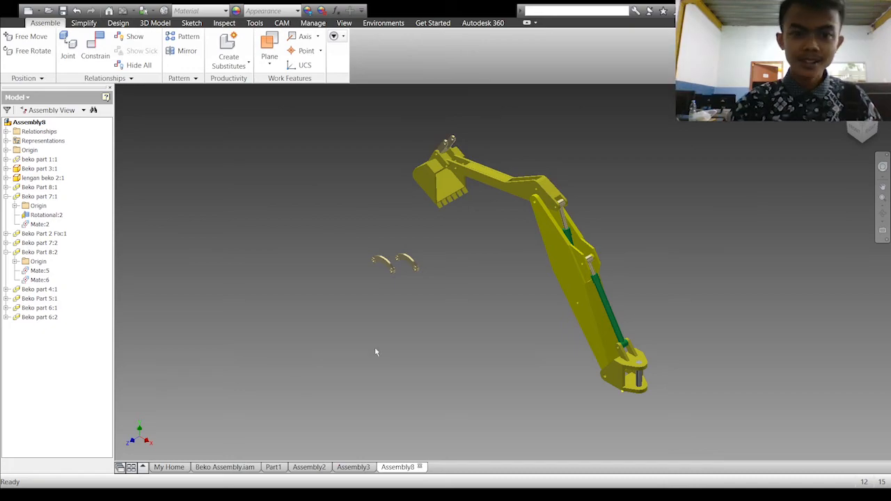
- Mate the end face of one curved Beko part 6 link to the side face of a Beko Part 5 eye
click(95, 46)
scroll(383, 268, up, 8)
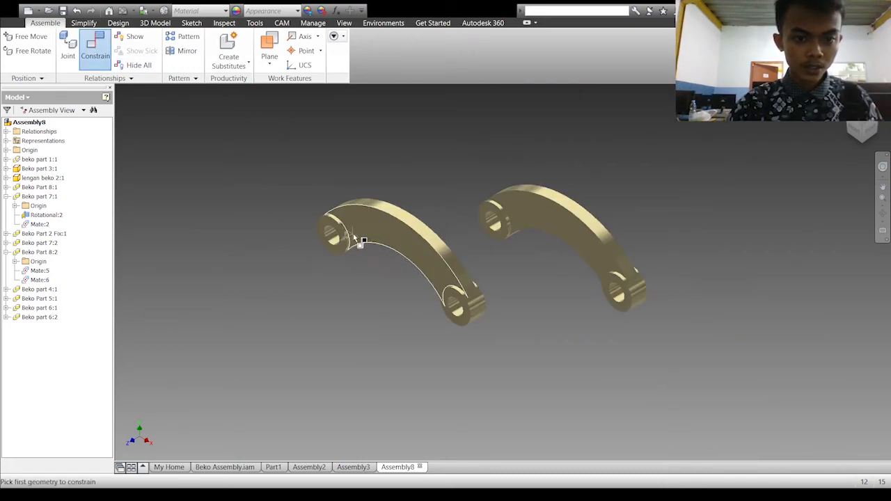
scroll(598, 157, down, 6)
middle_drag(641, 155, 577, 262)
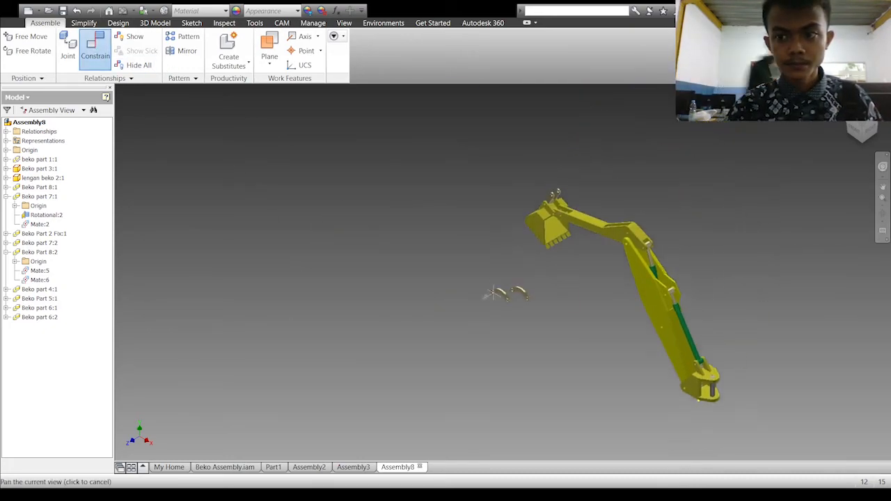
scroll(570, 178, up, 5)
middle_drag(571, 177, 625, 137)
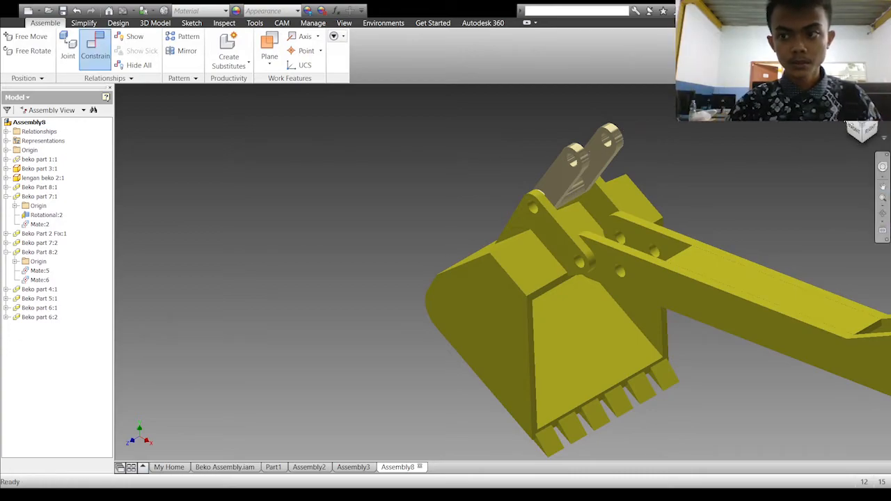
click(862, 106)
scroll(537, 288, up, 8)
click(353, 269)
click(141, 148)
- Align the hole axis of the mated curved link's end with the hole of the adjoining Beko Part 5 eye
click(102, 42)
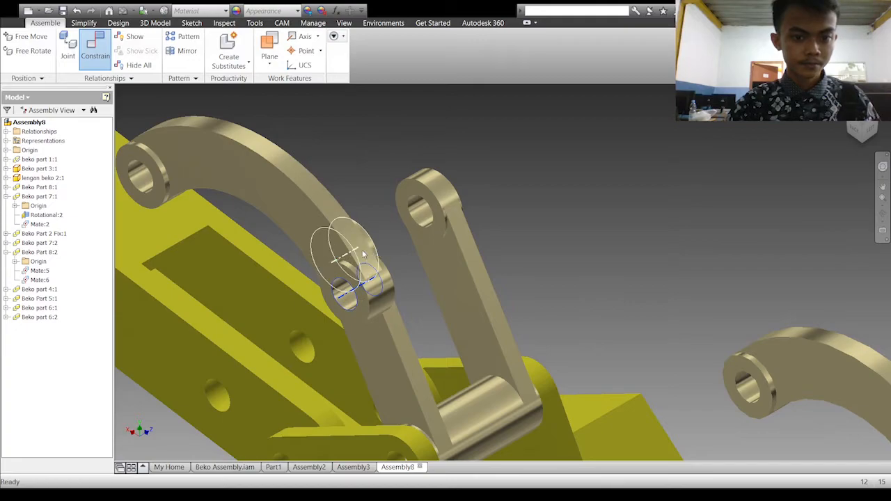
click(363, 252)
click(135, 166)
- Align the curved link's other end hole with the front arm's second hole from the bucket hinge
scroll(354, 243, down, 3)
click(99, 66)
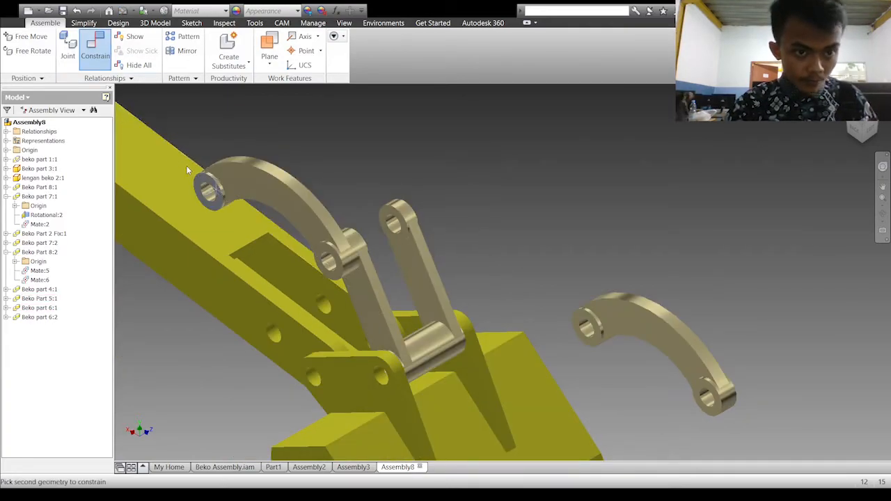
middle_drag(223, 195, 429, 265)
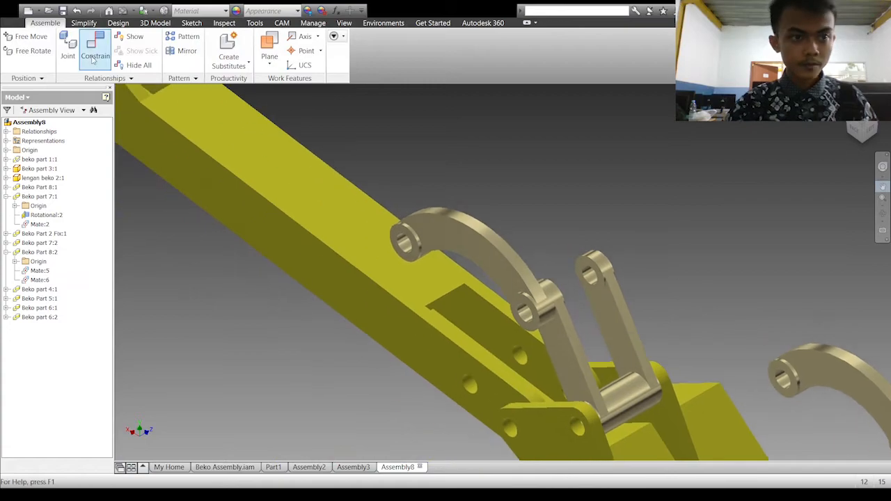
click(411, 240)
click(474, 383)
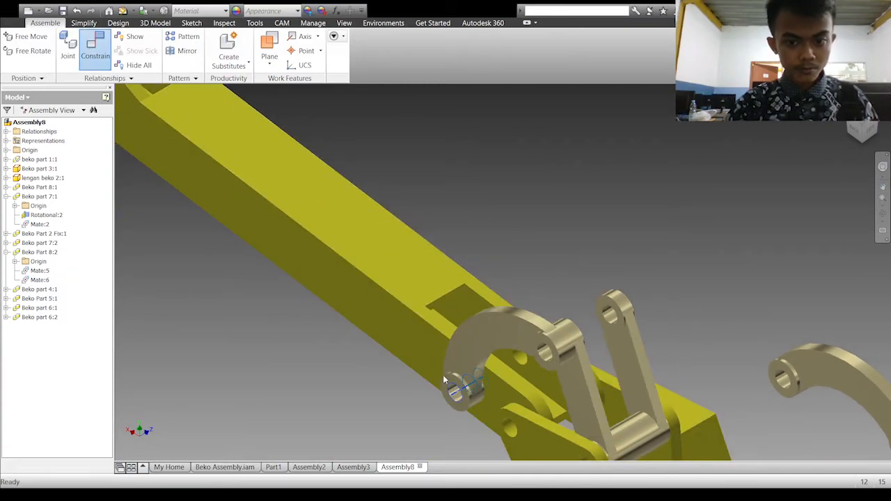
- Mate the second curved Beko part 6 link's end face to the free Beko Part 5 eye and align their hole axes
key(F6)
click(86, 43)
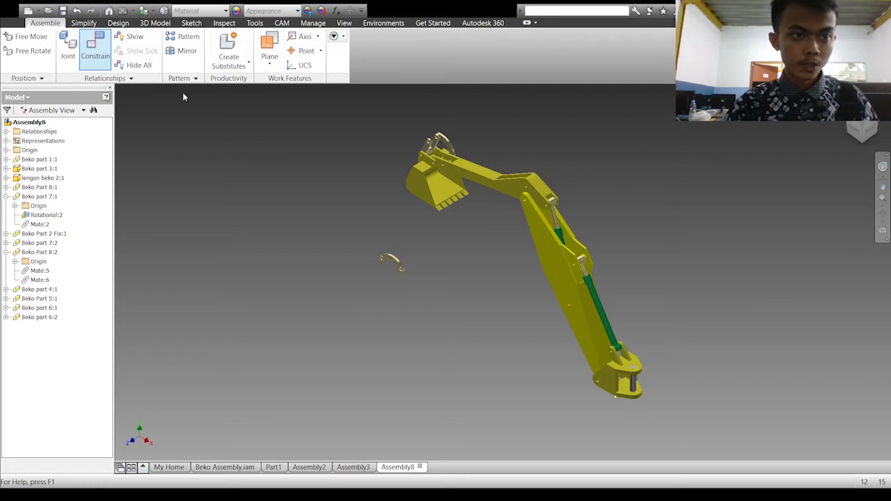
scroll(388, 244, down, 5)
scroll(388, 260, down, 3)
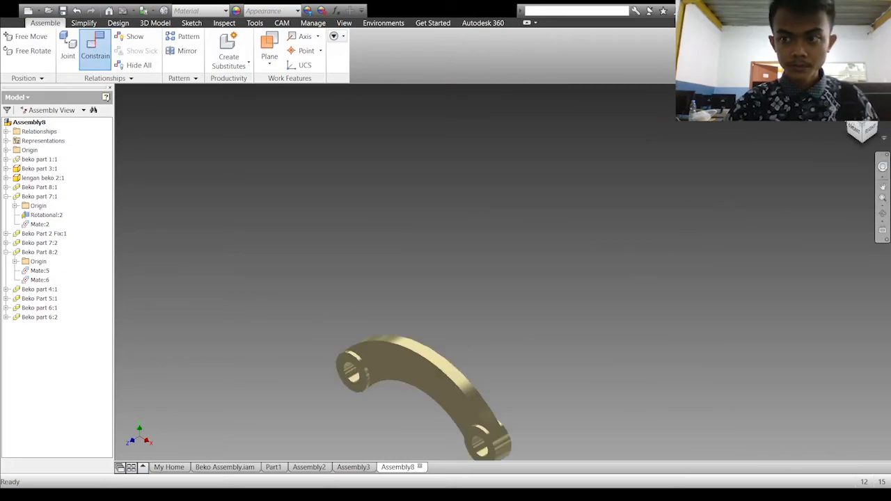
click(862, 108)
scroll(472, 337, down, 8)
scroll(813, 200, up, 8)
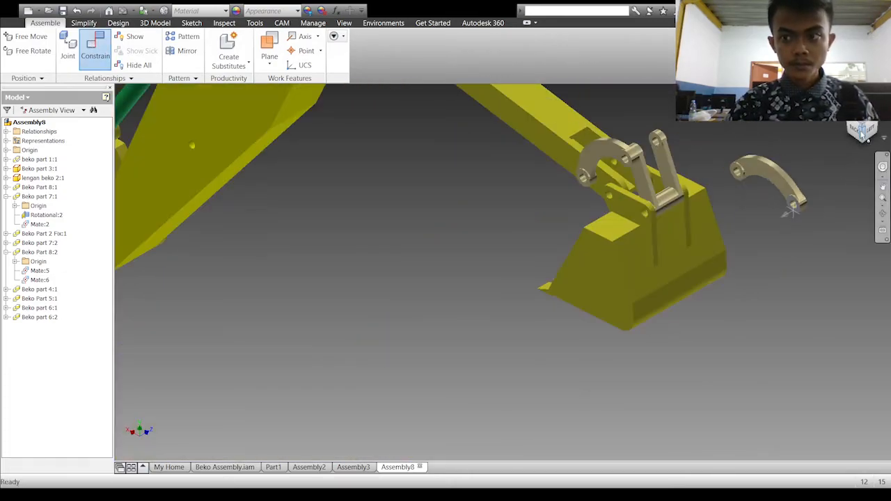
click(846, 101)
scroll(383, 233, down, 4)
scroll(523, 150, up, 2)
middle_drag(809, 195, 767, 290)
scroll(517, 187, down, 6)
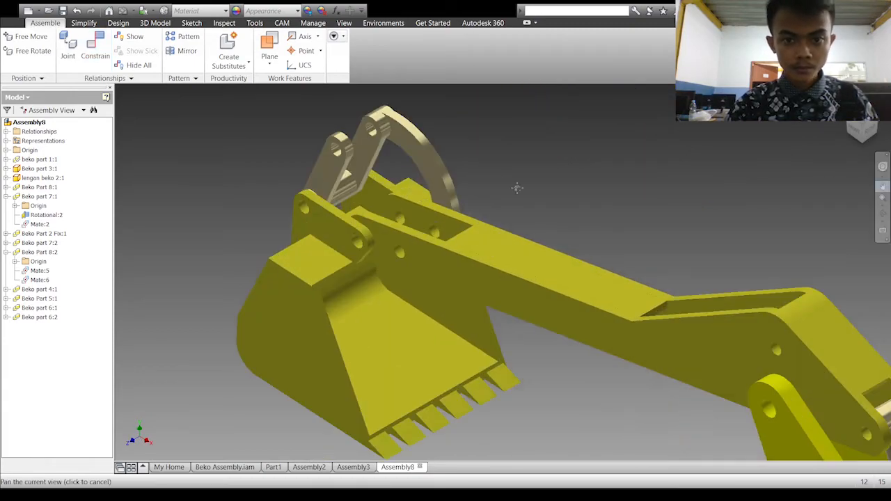
click(343, 159)
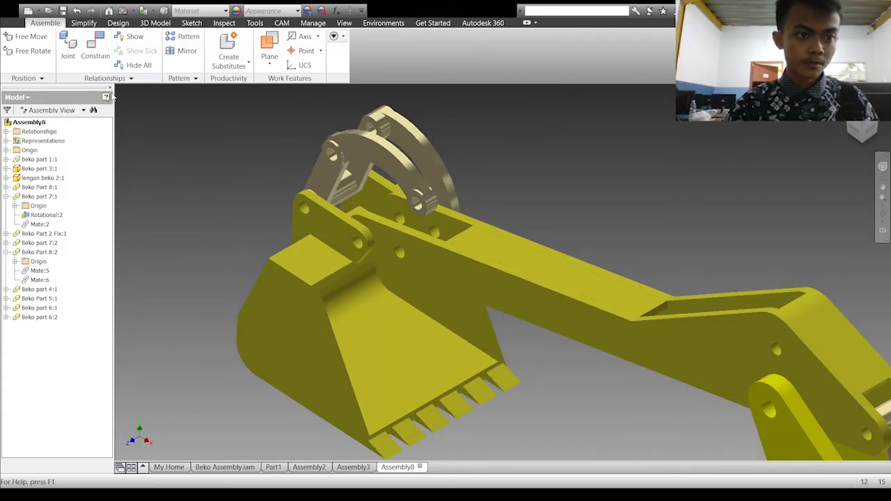
click(333, 162)
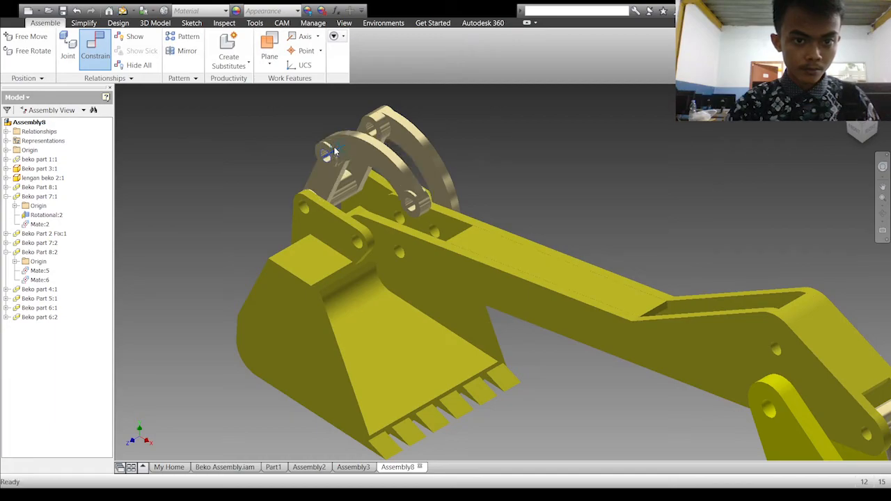
- Align the second curved link's other end hole with the matching hole on the near side of the front arm
click(411, 205)
click(403, 253)
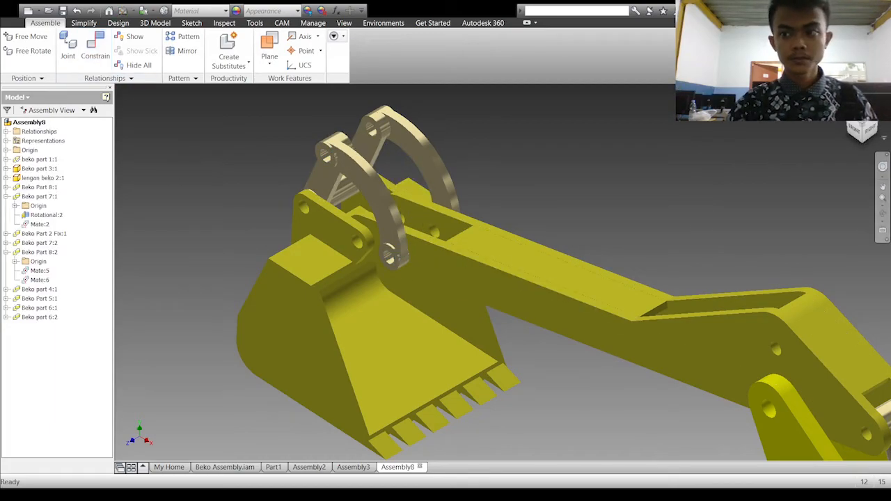
click(843, 106)
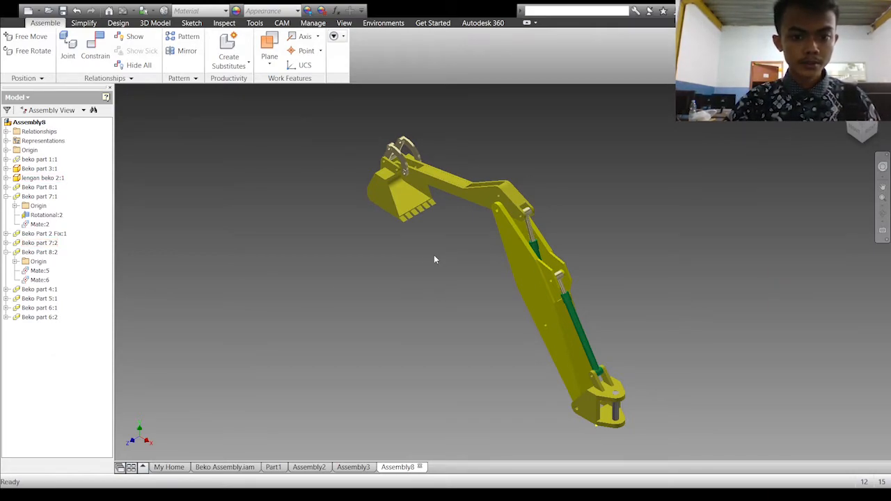
- Place a third Beko part 7 rod and a third Beko Part 8 cylinder above the front arm
click(678, 219)
drag(678, 217, 527, 150)
scroll(521, 161, up, 5)
scroll(524, 160, down, 8)
middle_drag(532, 180, 541, 178)
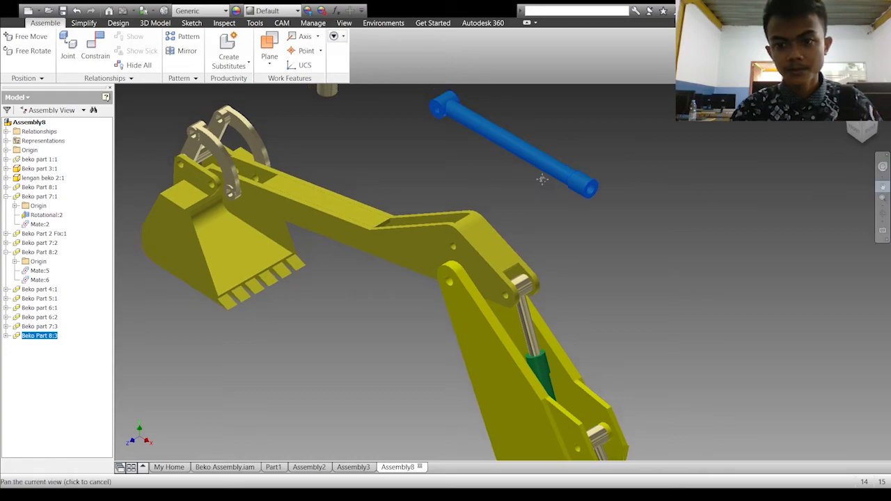
- Join the third Beko part 7 rod's eye face to the inner face of a Beko Part 5 eye with a joint
scroll(240, 98, down, 3)
middle_drag(240, 97, 409, 200)
click(67, 45)
scroll(547, 204, down, 3)
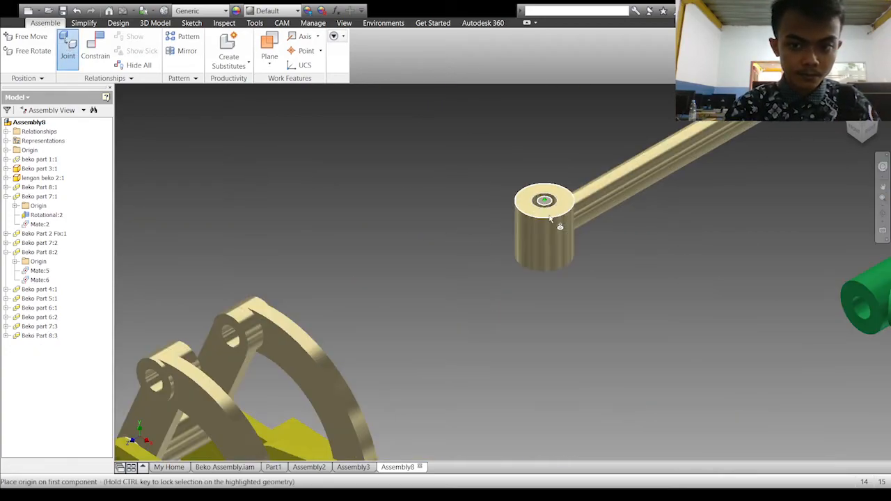
click(861, 110)
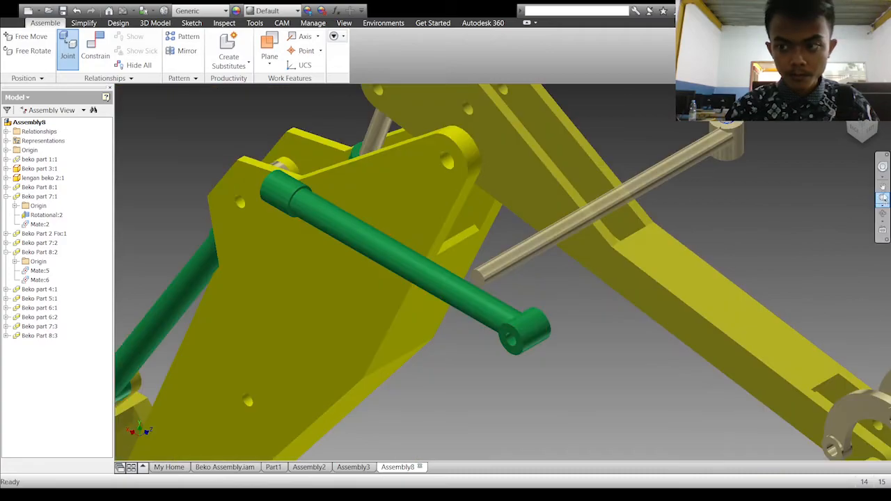
middle_drag(787, 362, 466, 243)
scroll(669, 310, down, 3)
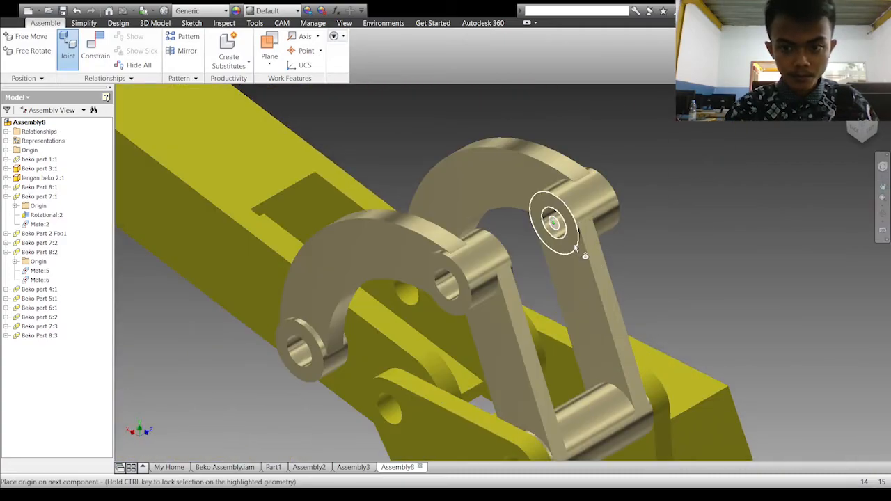
click(569, 223)
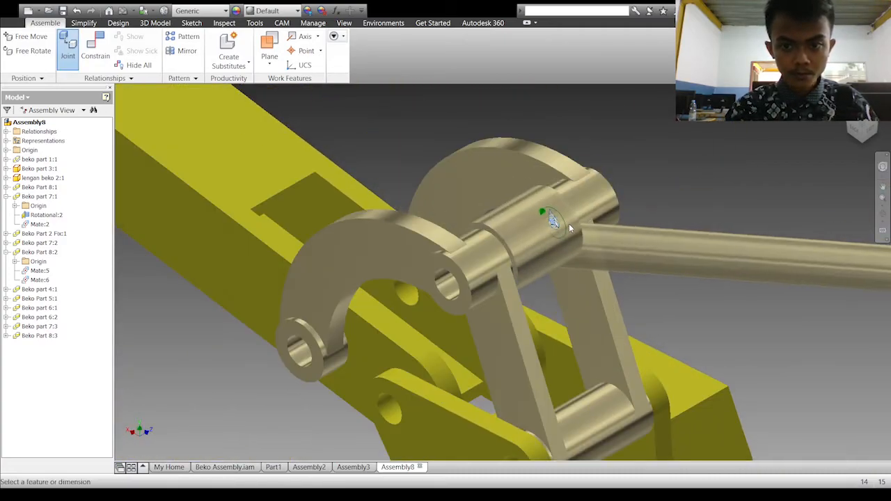
click(520, 135)
click(839, 102)
drag(383, 141, 395, 146)
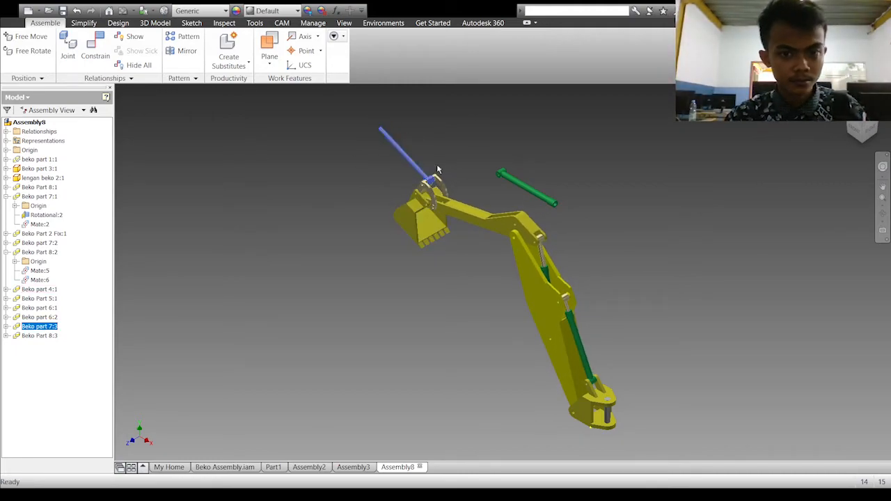
- Constrain the third Beko Part 8 cylinder's long axis to the axis of the rod on the bucket linkage
scroll(473, 164, up, 4)
key(c)
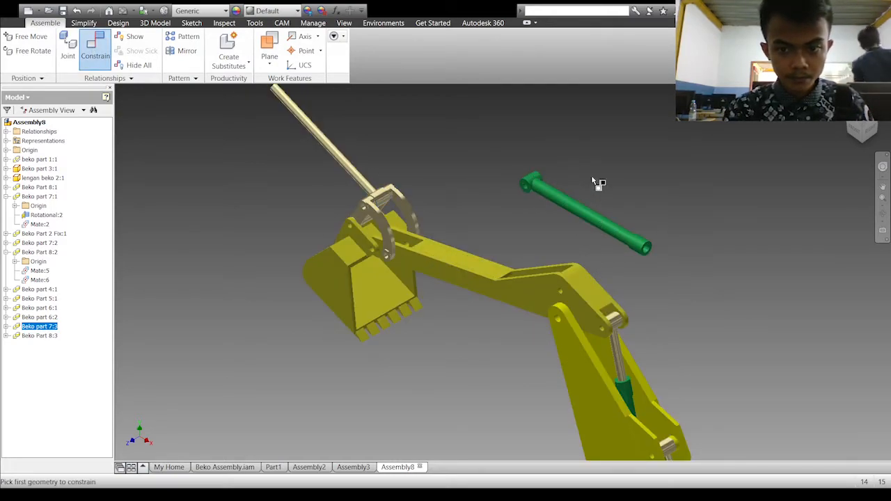
scroll(537, 198, up, 5)
click(573, 204)
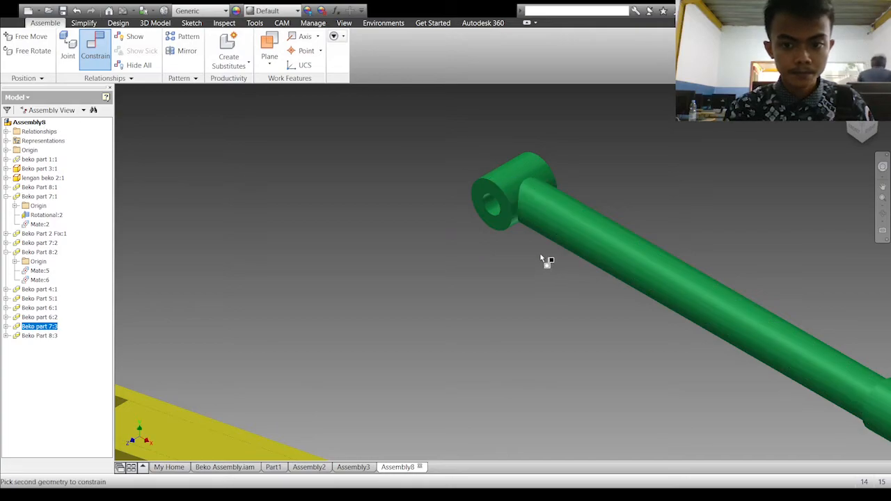
scroll(559, 263, down, 6)
shift+middle_drag(657, 261, 772, 264)
click(400, 283)
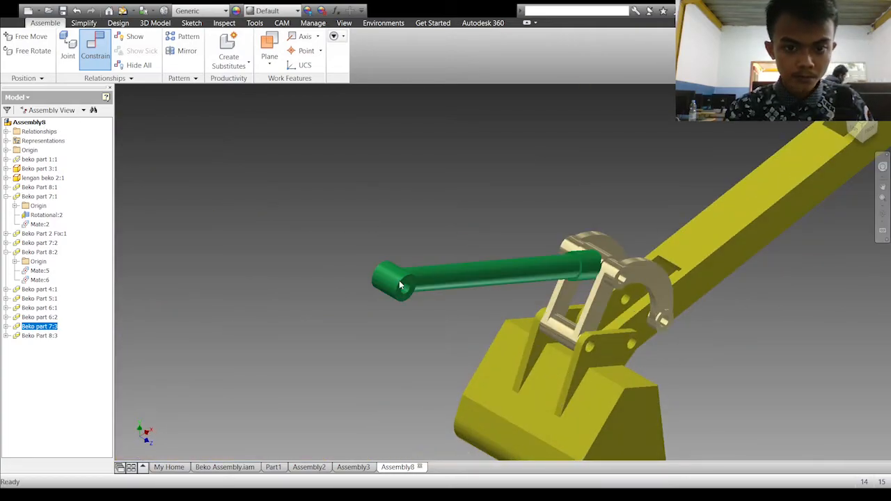
key(Return)
click(841, 105)
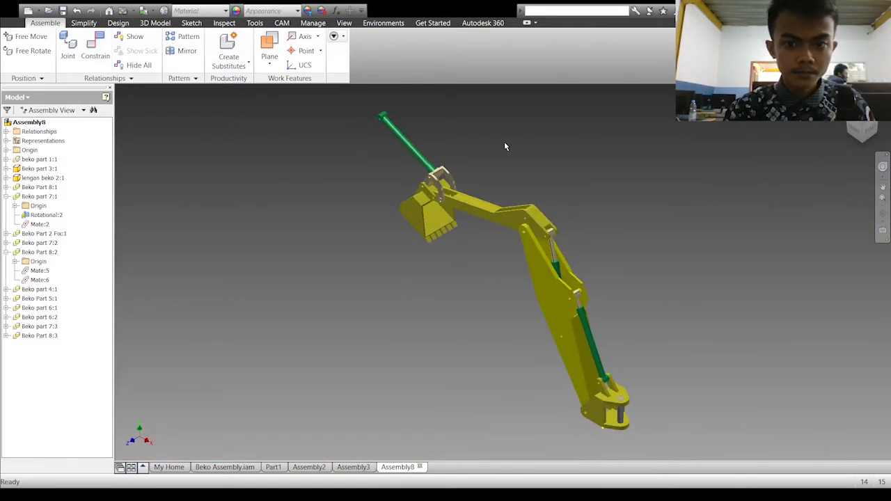
- Try to align the cylinder's eye hole with the front arm's hole near the elbow
scroll(504, 141, up, 4)
scroll(219, 148, up, 5)
key(c)
click(883, 187)
drag(573, 217, 690, 211)
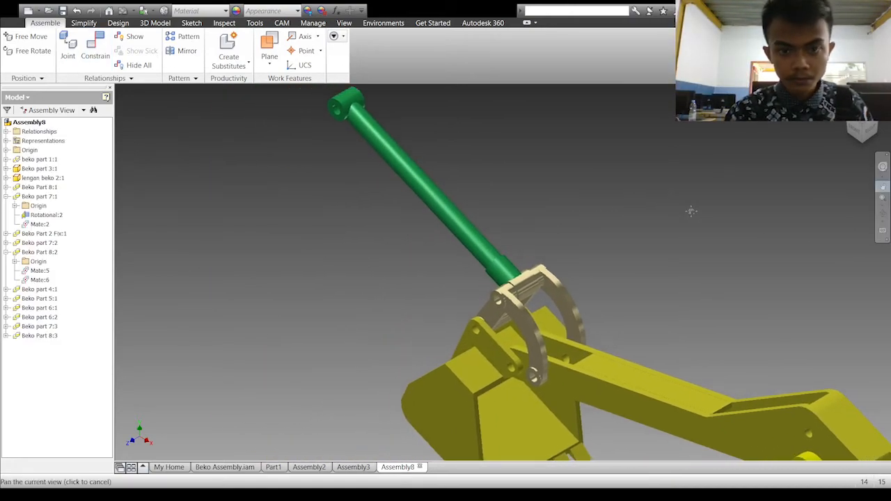
click(102, 49)
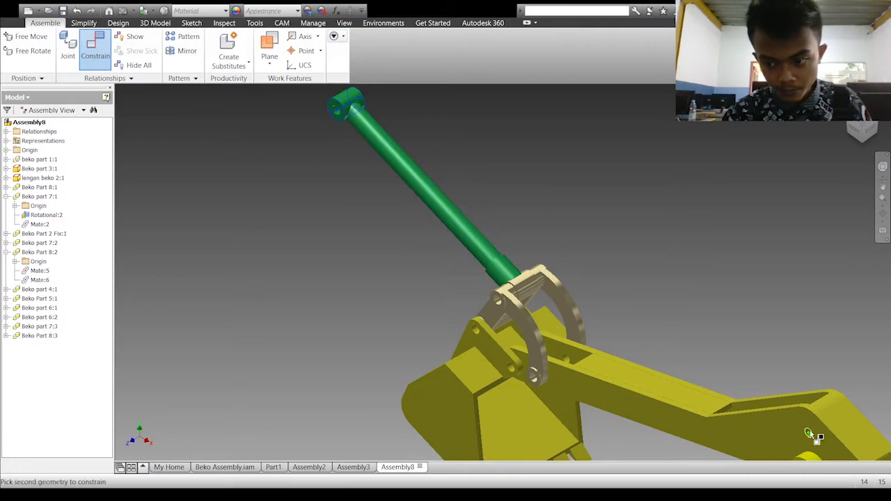
scroll(809, 433, up, 5)
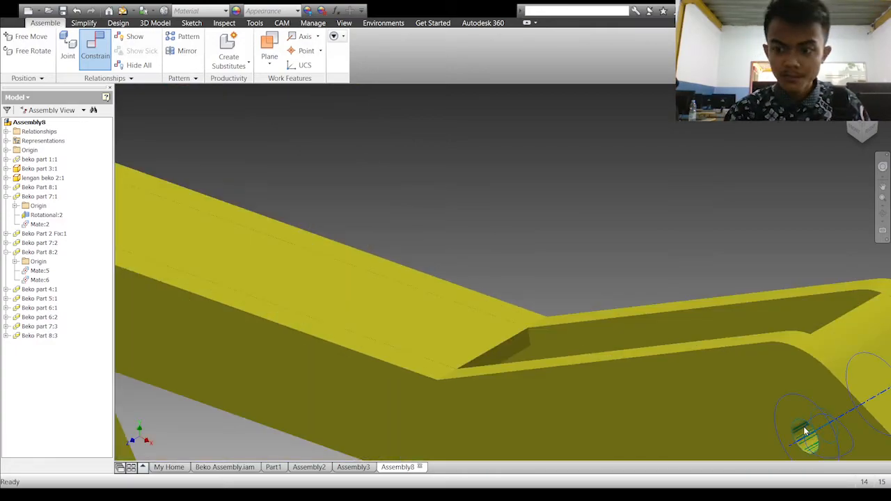
key(Escape)
scroll(511, 211, down, 6)
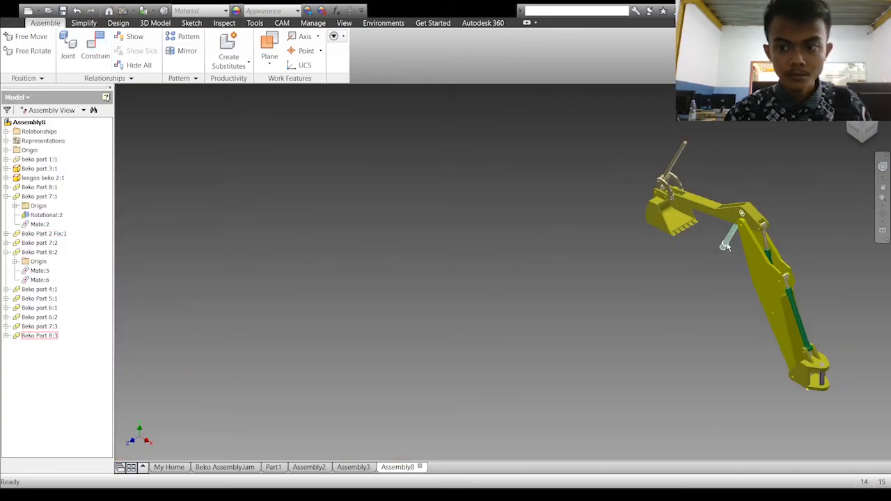
- Undo the third cylinder's constraints and the joint between the third rod and the Beko Part 5 eye
drag(726, 246, 762, 182)
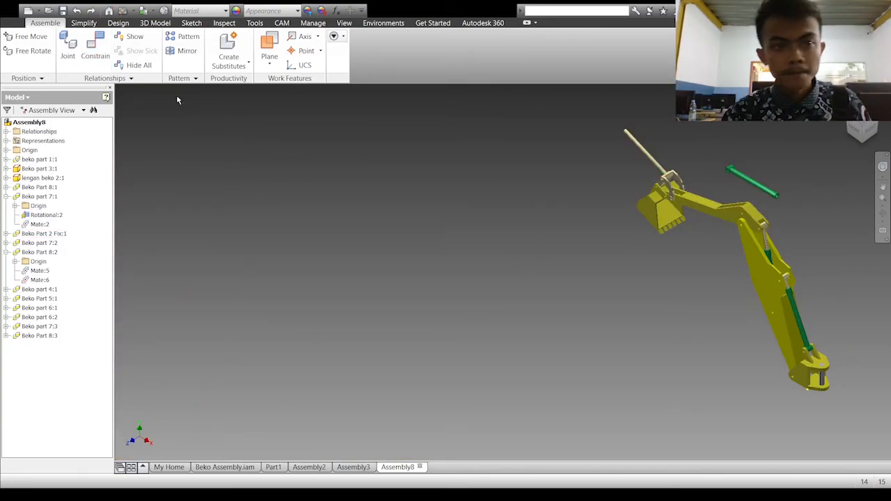
scroll(702, 203, up, 5)
scroll(702, 207, up, 3)
middle_drag(738, 68, 648, 208)
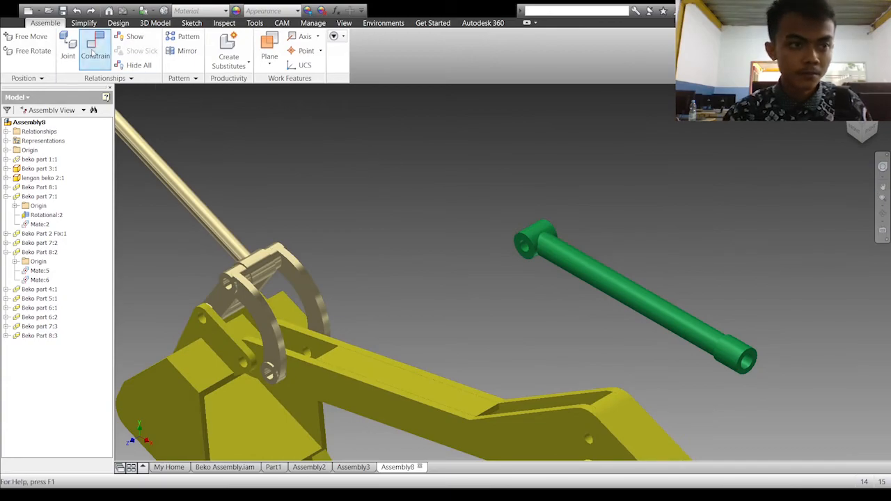
key(Escape)
key(ctrl+z)
key(ctrl+z)
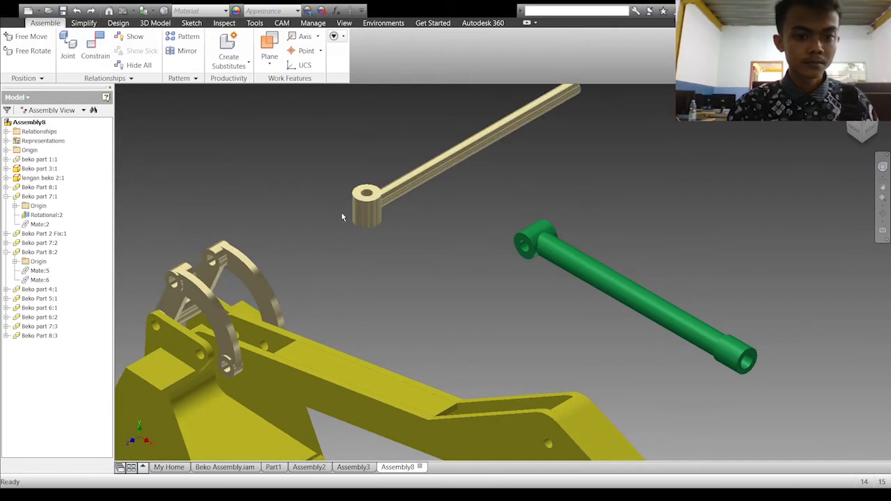
- Mate the third Beko part 7 rod's eye end face to the inner side face of a Beko Part 5 eye
click(96, 50)
scroll(372, 198, up, 3)
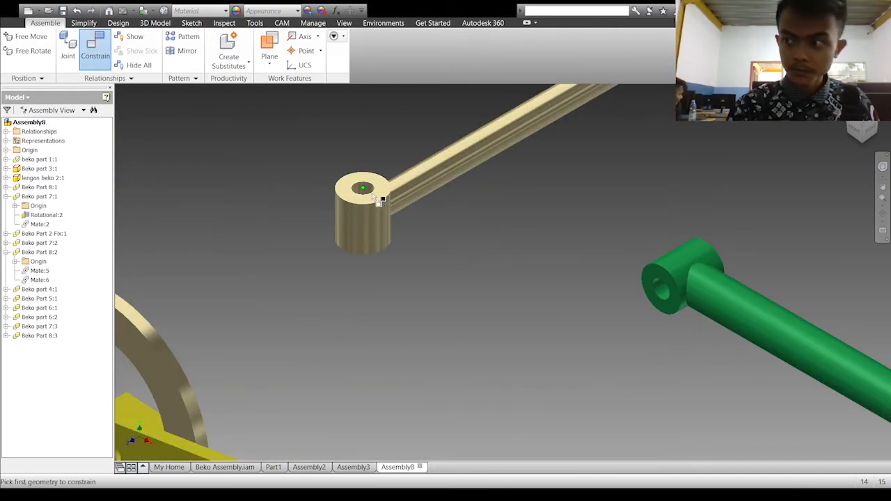
click(368, 200)
scroll(727, 286, down, 5)
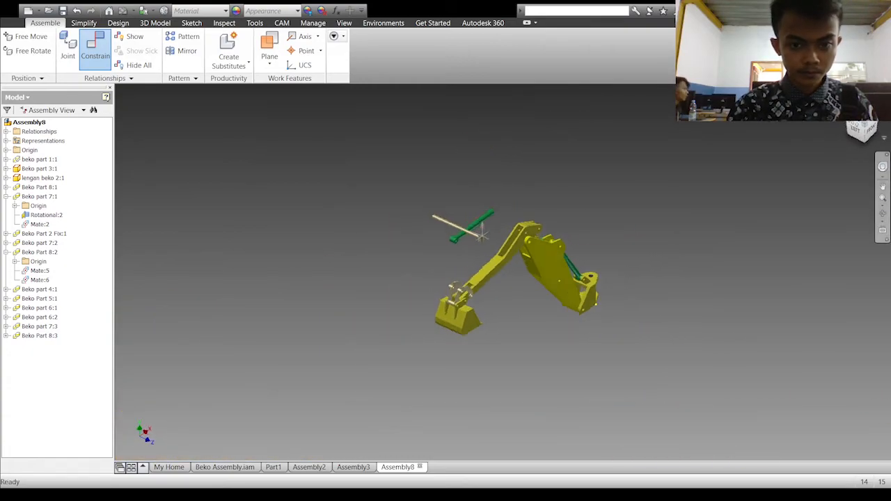
scroll(728, 286, up, 2)
scroll(727, 285, up, 6)
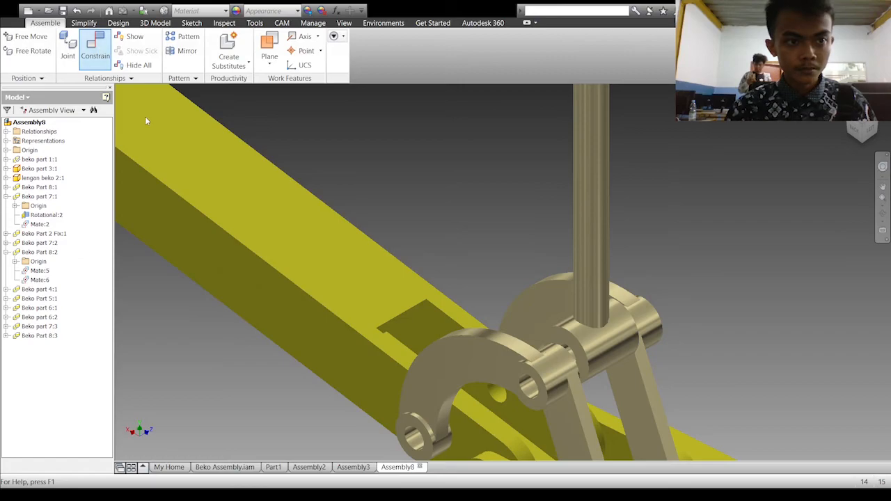
- Align the hole axis of the third rod's eye with the axis of the Beko Part 5 eyes
click(589, 345)
click(557, 365)
click(126, 170)
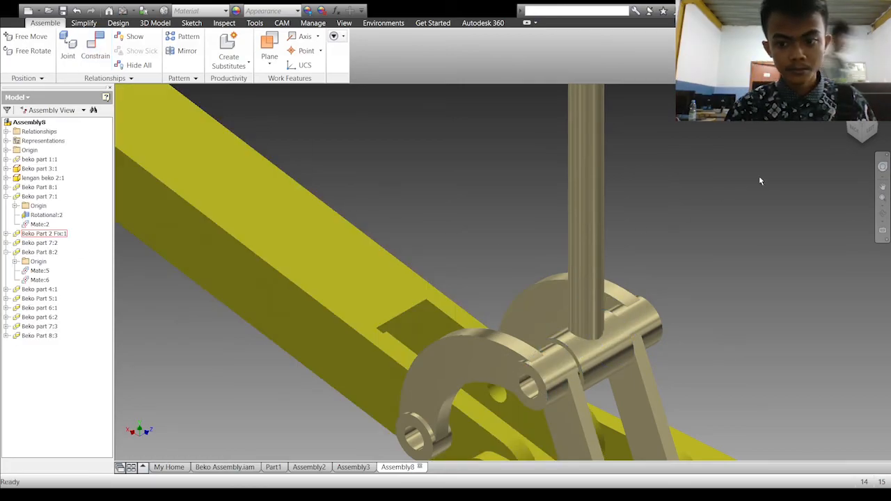
- Mate the third Beko Part 8 cylinder's long axis to the third rod's axis so the cylinder slides over the rod
click(842, 107)
mouse_move(399, 134)
mouse_down()
mouse_move(409, 141)
mouse_move(406, 134)
mouse_up()
scroll(461, 183, up, 3)
click(95, 52)
scroll(515, 186, up, 5)
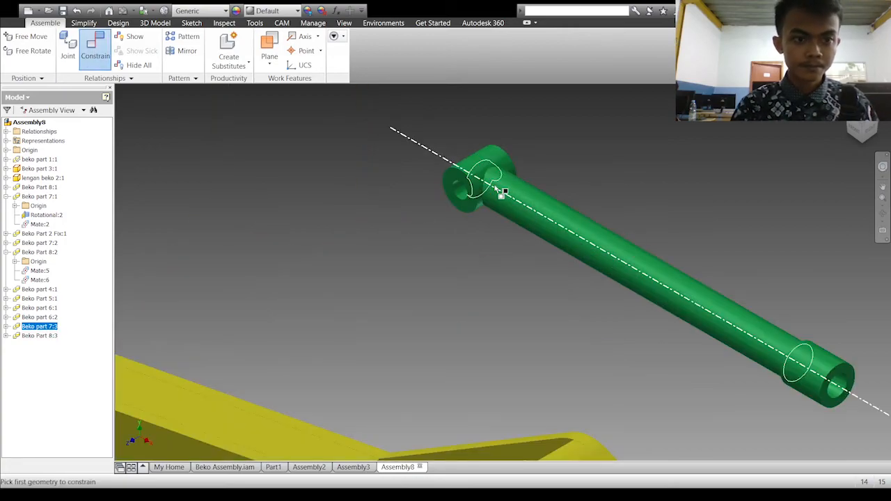
click(530, 187)
scroll(422, 210, down, 5)
scroll(324, 169, up, 5)
click(333, 168)
scroll(338, 167, down, 5)
click(133, 163)
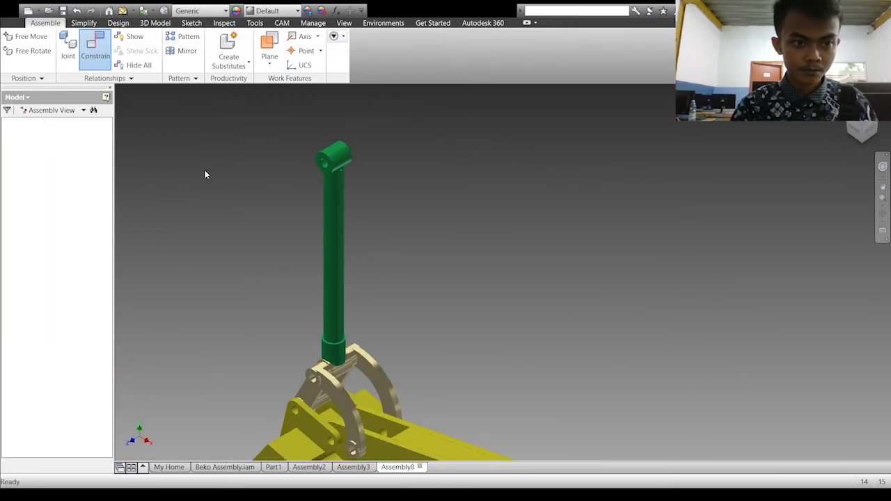
- Mate the hole axis of the third cylinder's free eye to the front arm's hole near the elbow, closing the bucket linkage
click(100, 56)
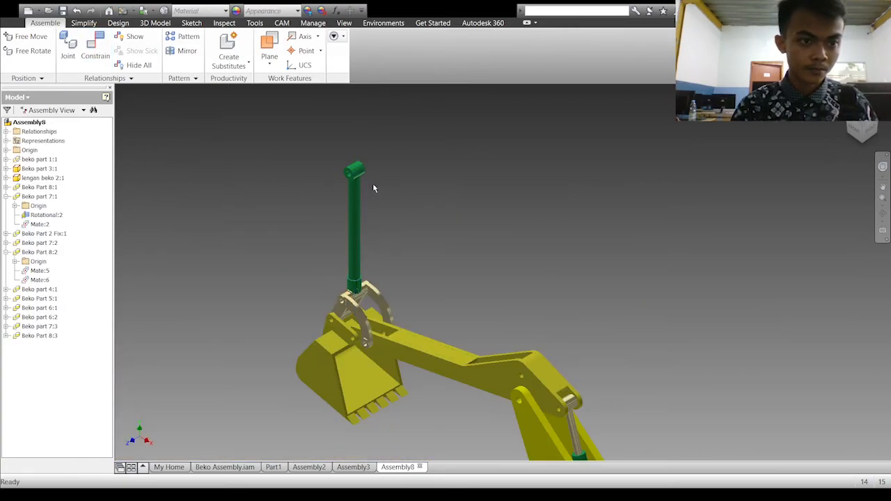
scroll(352, 177, up, 4)
scroll(351, 176, down, 3)
click(87, 51)
key(Escape)
click(23, 337)
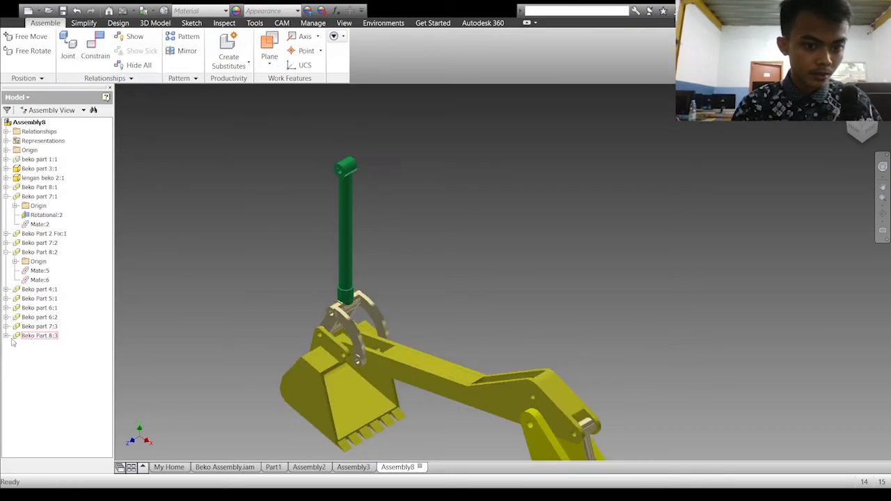
key(Delete)
key(c)
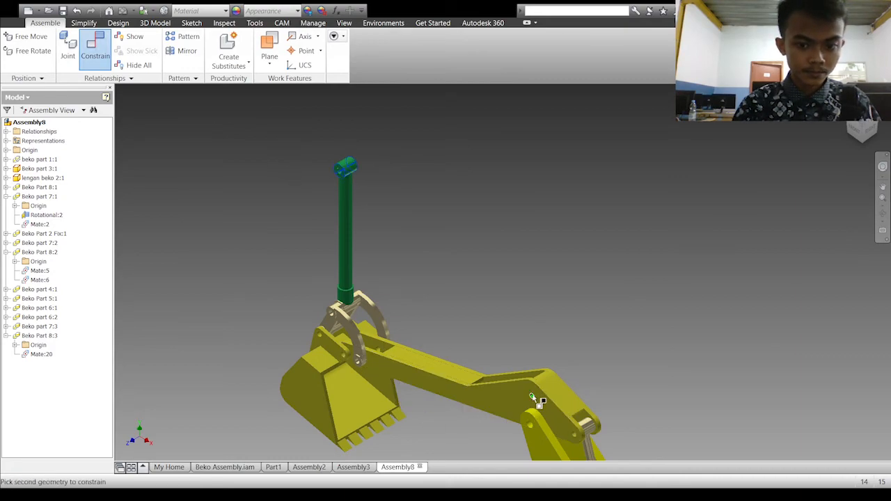
click(533, 402)
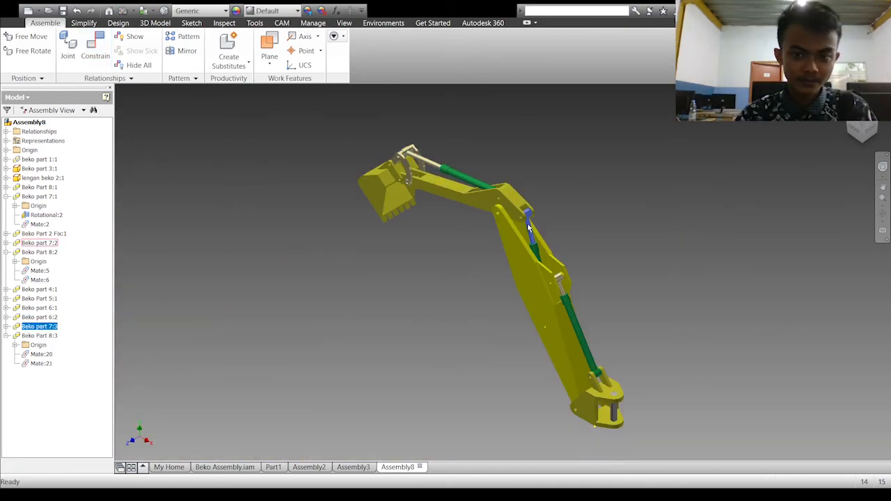
mouse_move(530, 227)
mouse_down()
mouse_move(533, 237)
mouse_move(530, 223)
mouse_up()
key(ctrl+z)
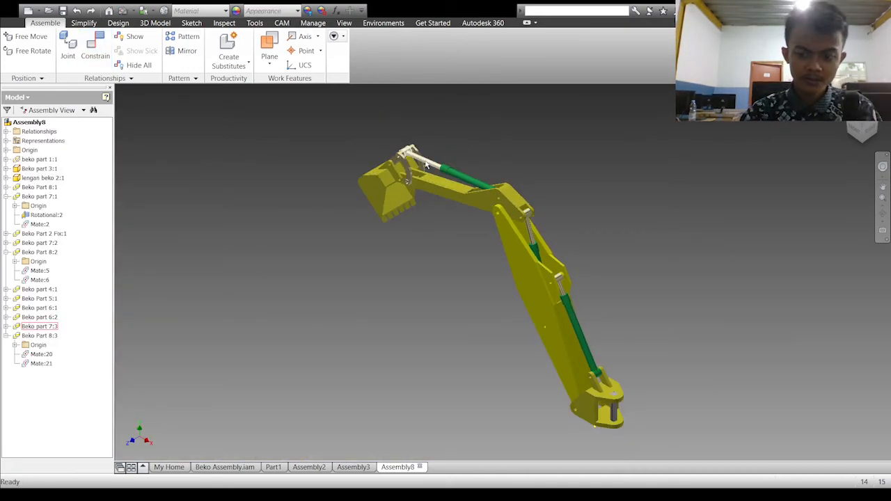